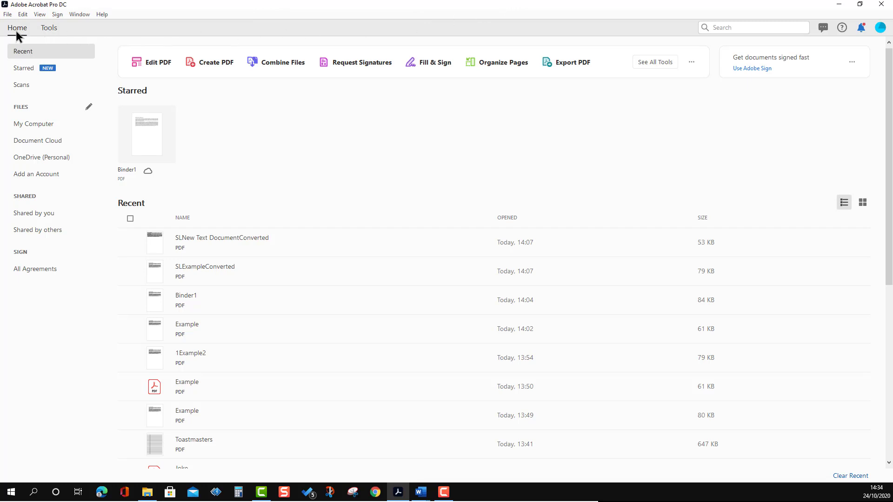
# Open the Create PDF tool from the Tools overview's Create & Edit section.
pyautogui.click(49, 29)
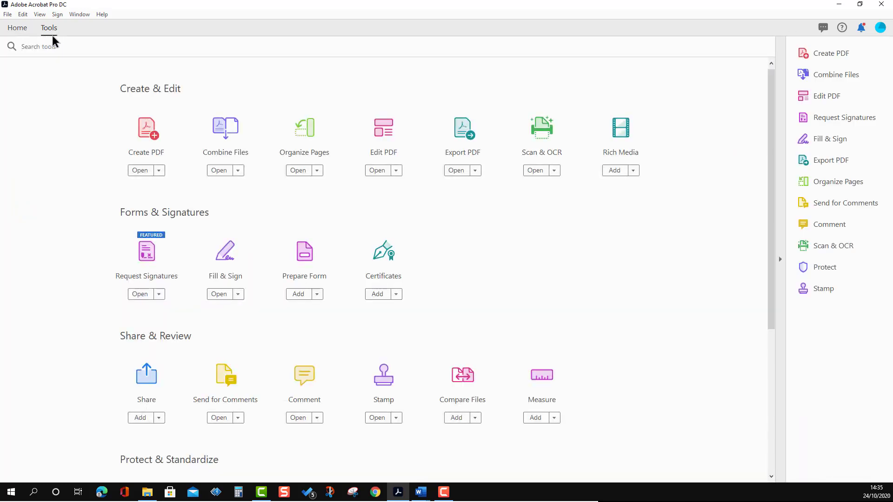
pyautogui.click(145, 129)
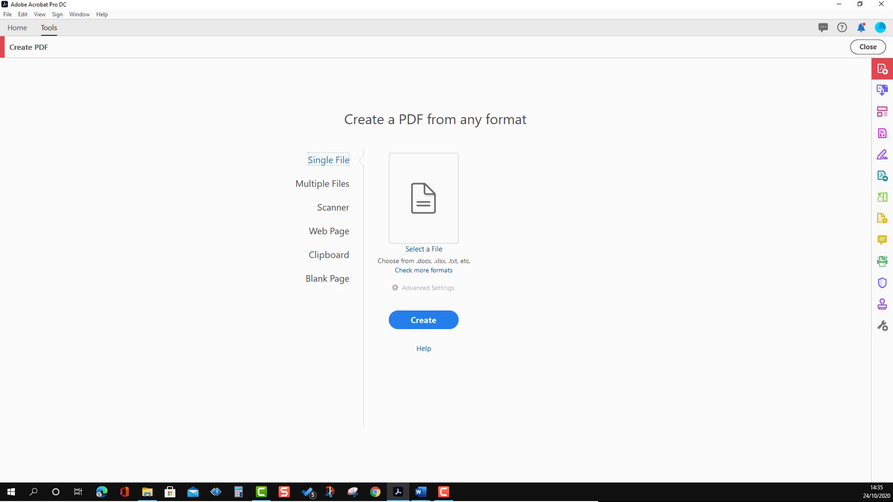
# Convert Example.docx into Example.pdf, then close the PDF without saving.
pyautogui.moveTo(158, 465); pyautogui.dragTo(425, 223)
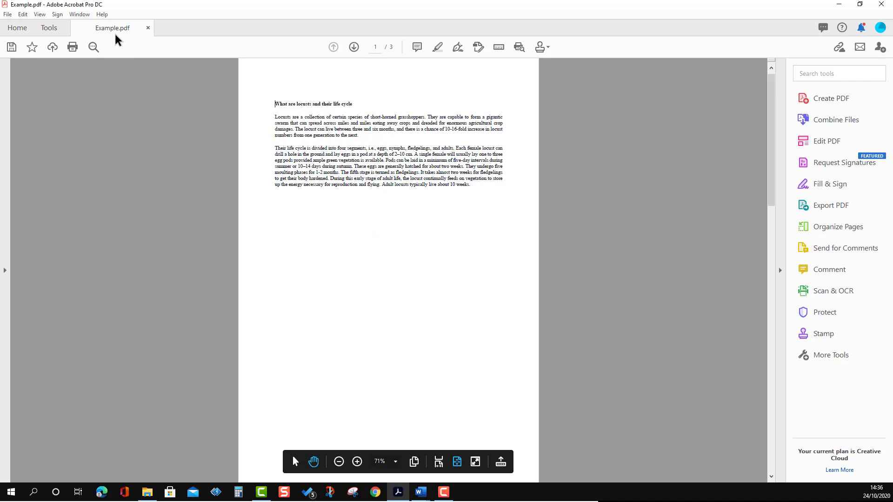
pyautogui.click(148, 28)
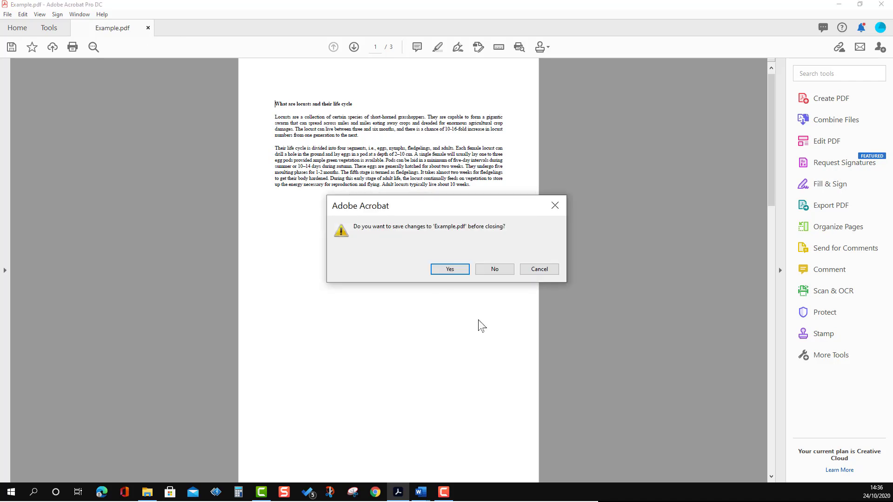
pyautogui.click(506, 272)
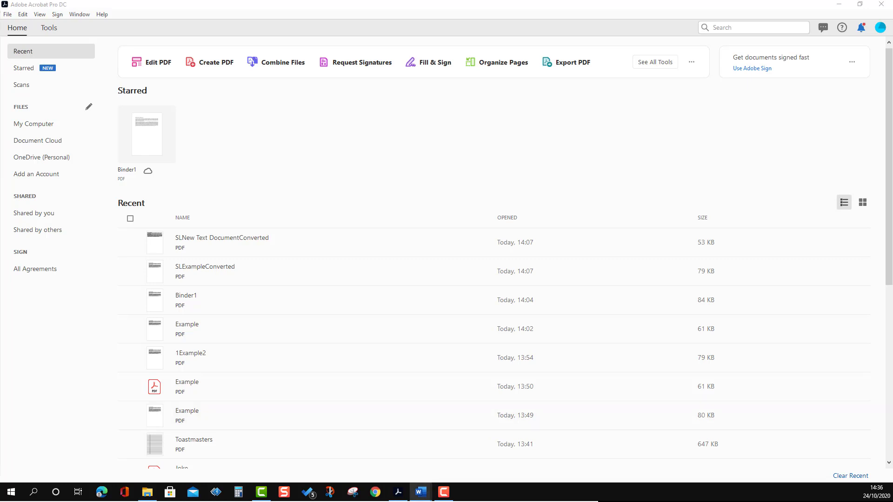
pyautogui.moveTo(562, 173); pyautogui.dragTo(612, 173)
# In Word, save a copy of the locust document as Example in PDF (*.pdf) format.
pyautogui.doubleClick(612, 172)
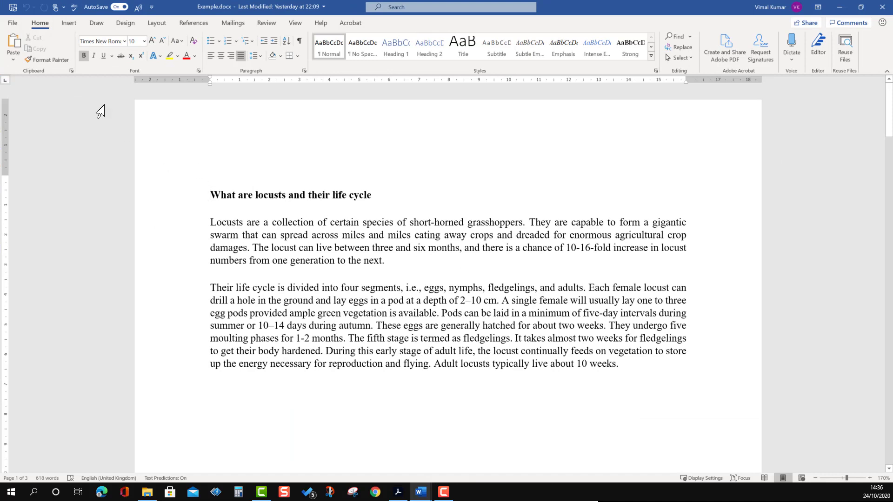
pyautogui.click(13, 23)
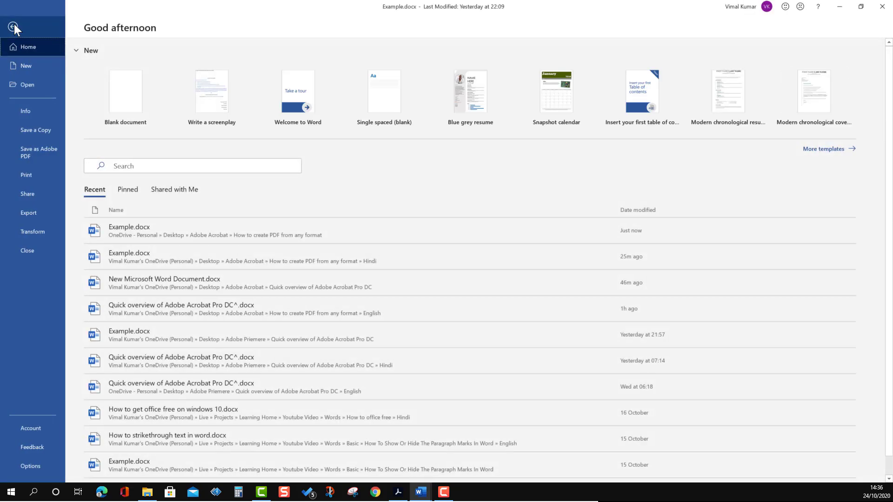
pyautogui.click(41, 130)
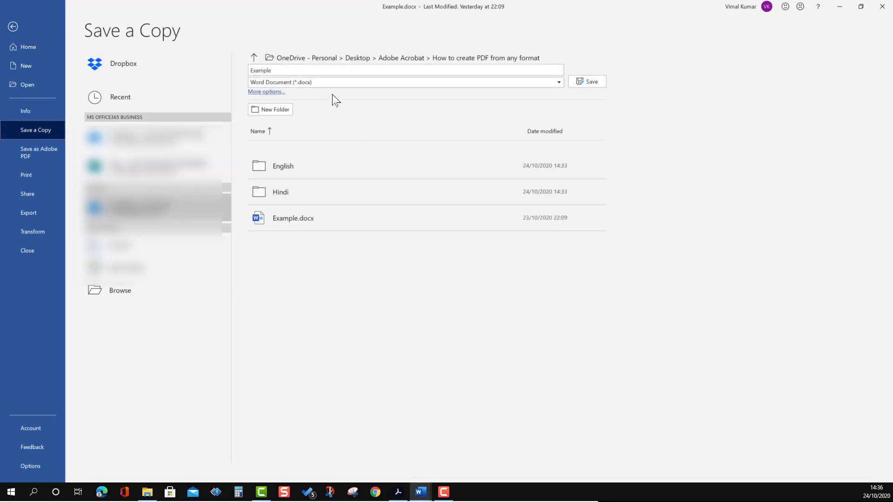
pyautogui.click(277, 82)
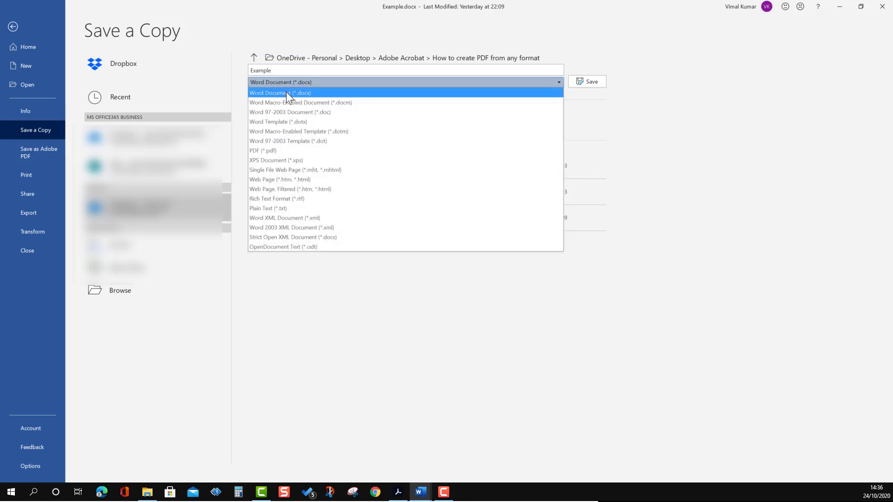
pyautogui.click(278, 150)
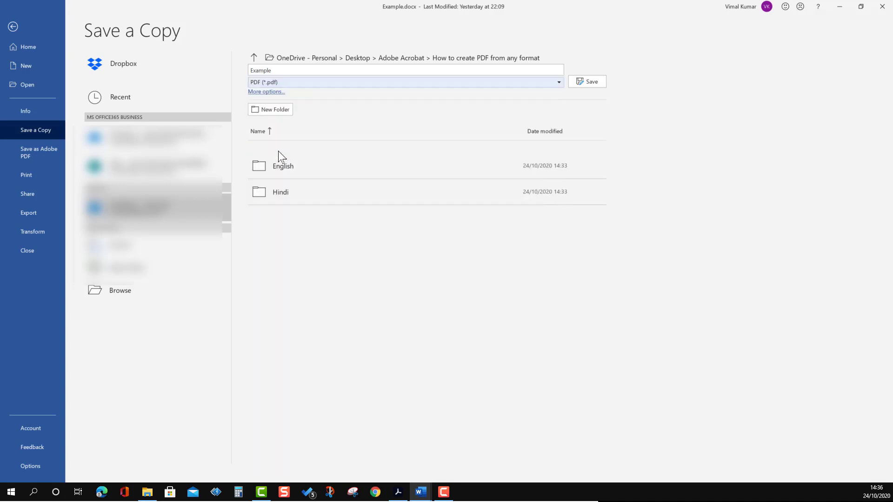
pyautogui.click(591, 82)
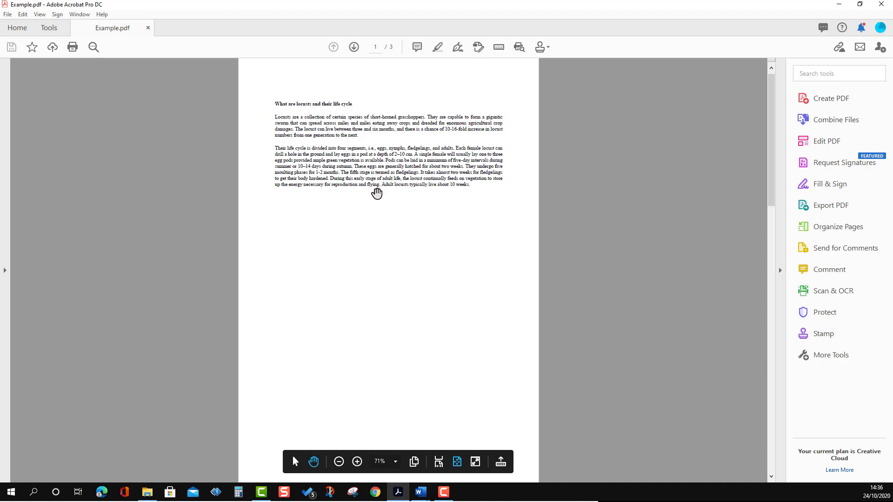
# Close Example.pdf and show Create PDF's Multiple Files options.
pyautogui.click(148, 28)
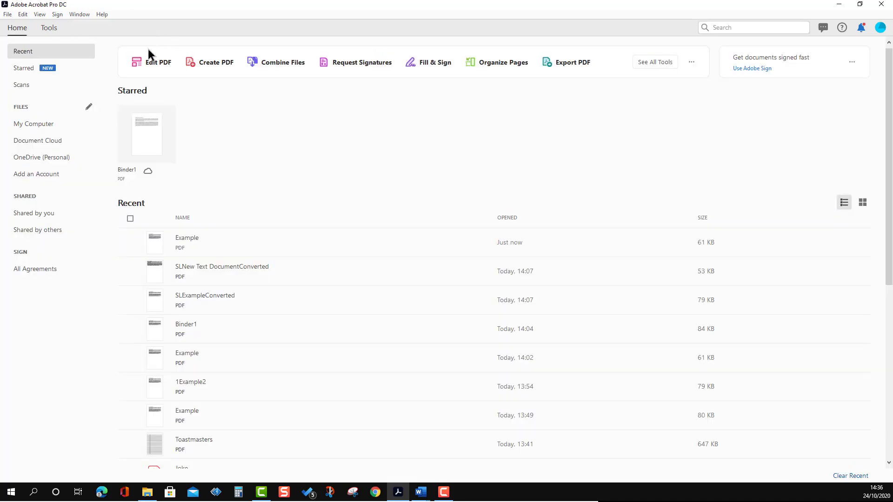
pyautogui.click(53, 28)
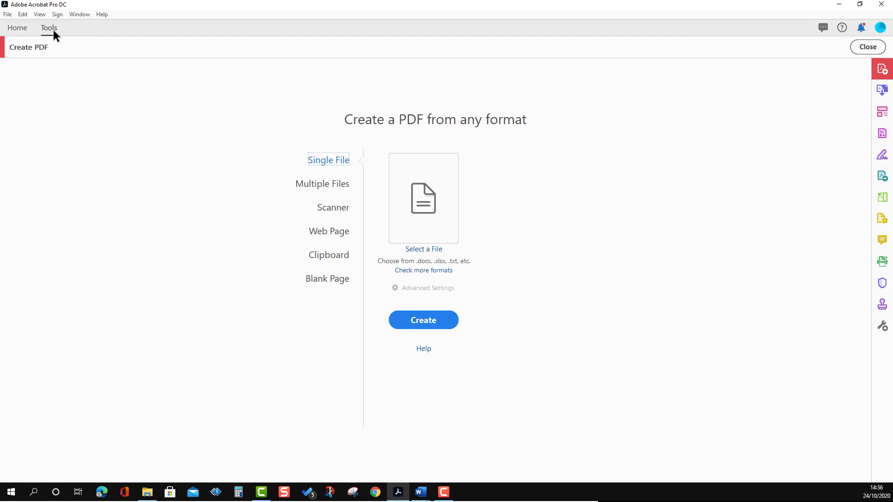
pyautogui.click(327, 186)
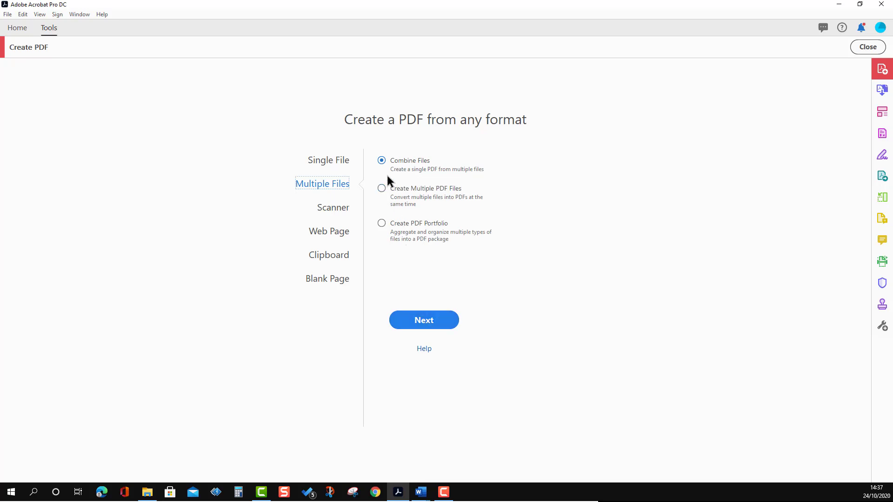
# Combine Example.docx and New Text Document.txt into Binder1.pdf, closing Word and retrying the conversion.
pyautogui.click(422, 321)
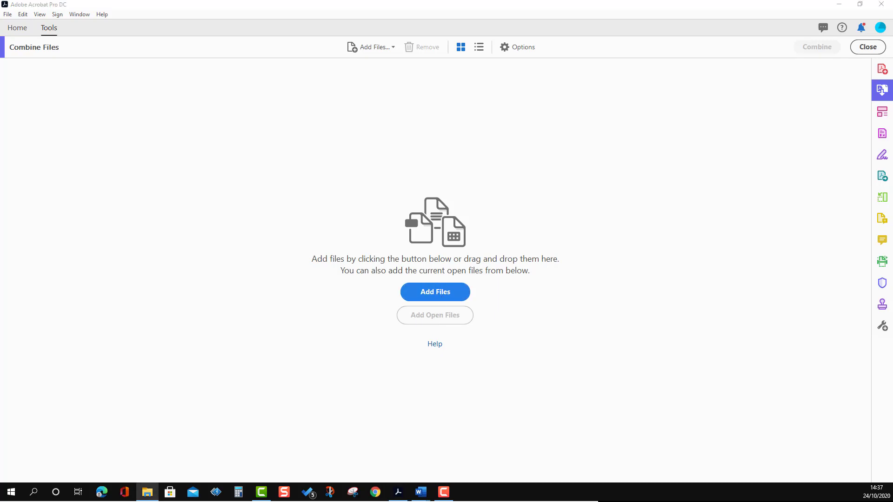
pyautogui.moveTo(410, 212); pyautogui.dragTo(438, 233)
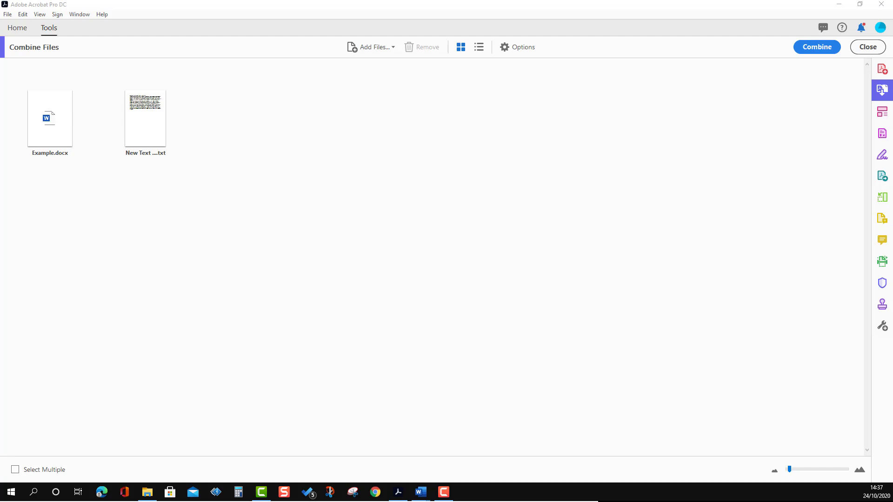
pyautogui.press('super+d')
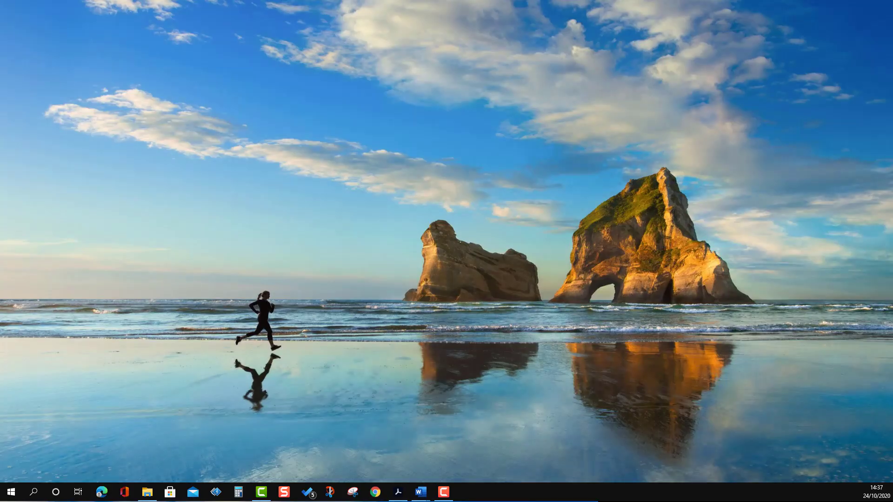
pyautogui.press('super+d')
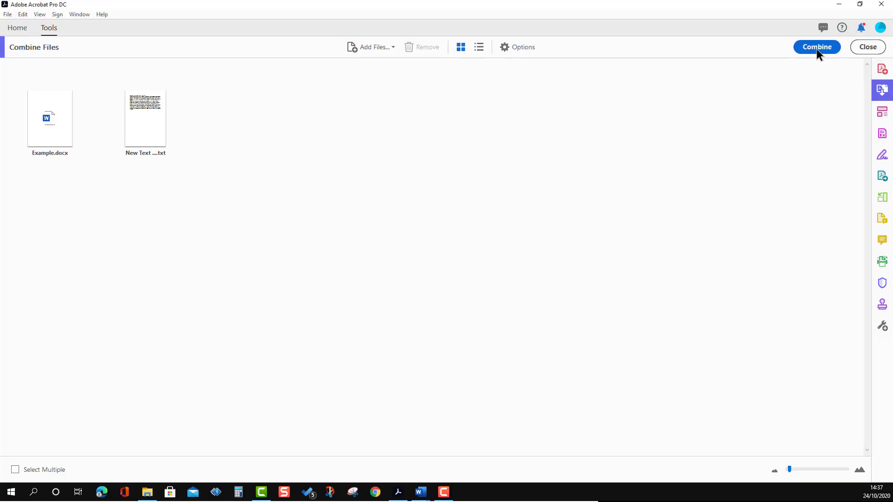
pyautogui.click(816, 49)
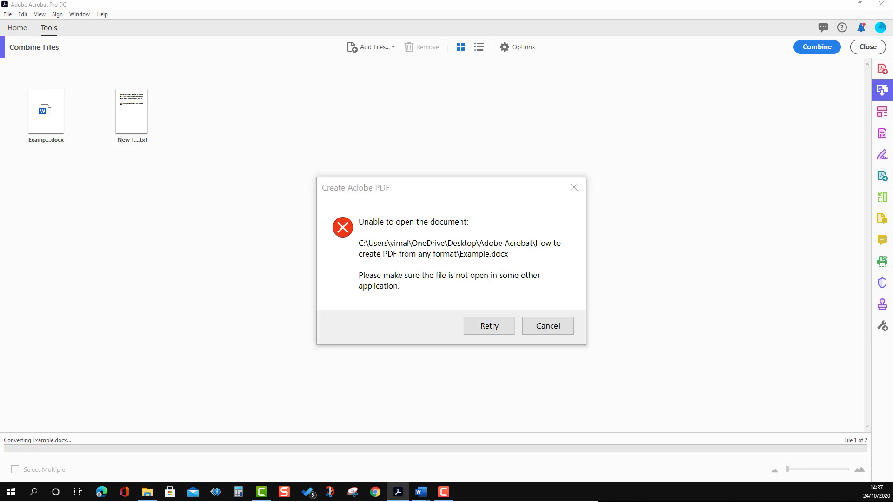
pyautogui.hotkey('alt', 'F4')
pyautogui.click(502, 327)
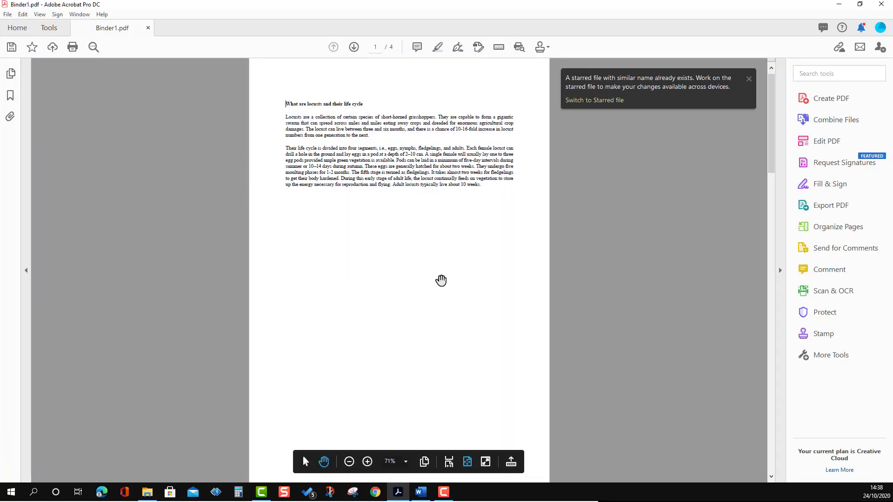
# Close Binder1.pdf without saving and go to the Tools overview.
pyautogui.scroll(-5, 441, 281)
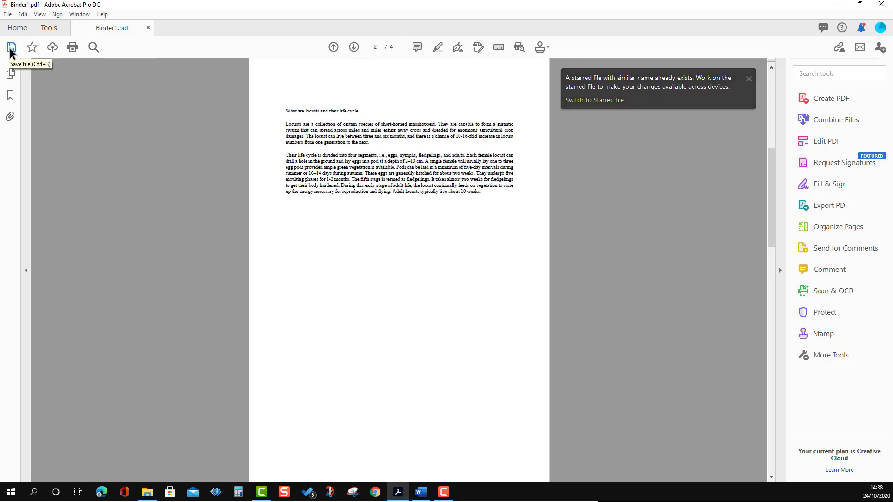
pyautogui.click(148, 27)
pyautogui.click(494, 269)
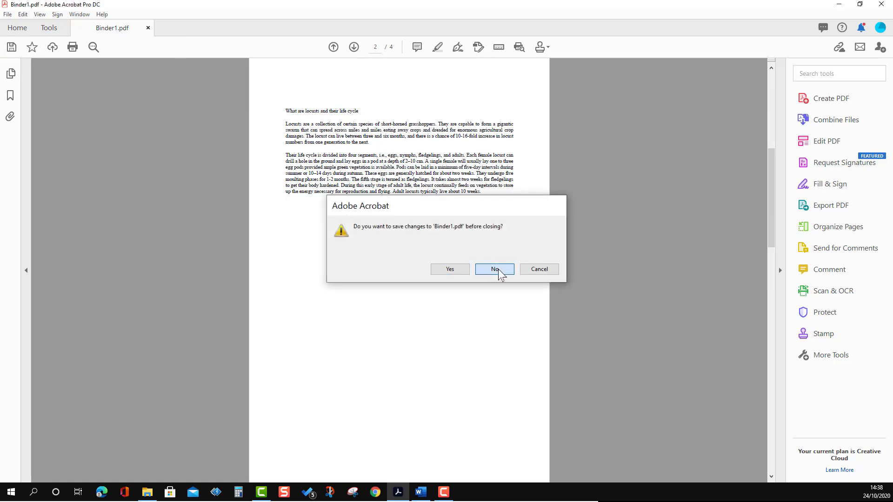
pyautogui.click(46, 28)
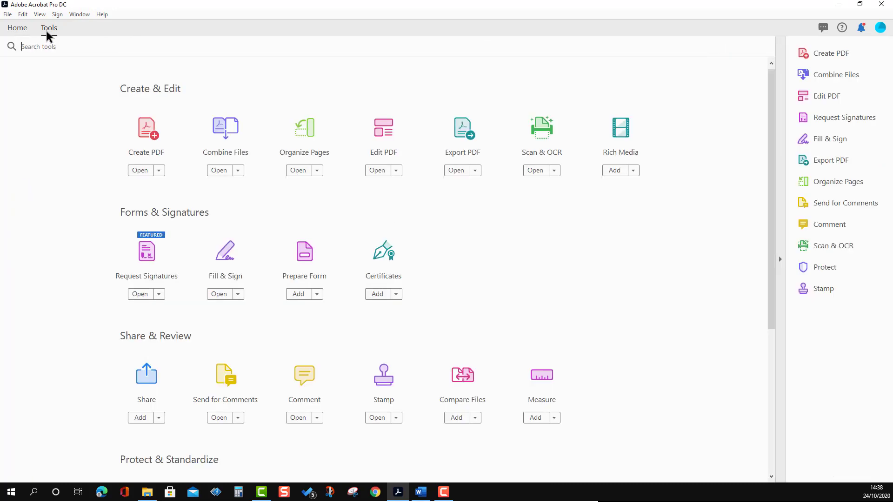
# Start creating separate PDFs from multiple files in Create PDF.
pyautogui.click(147, 131)
pyautogui.click(347, 186)
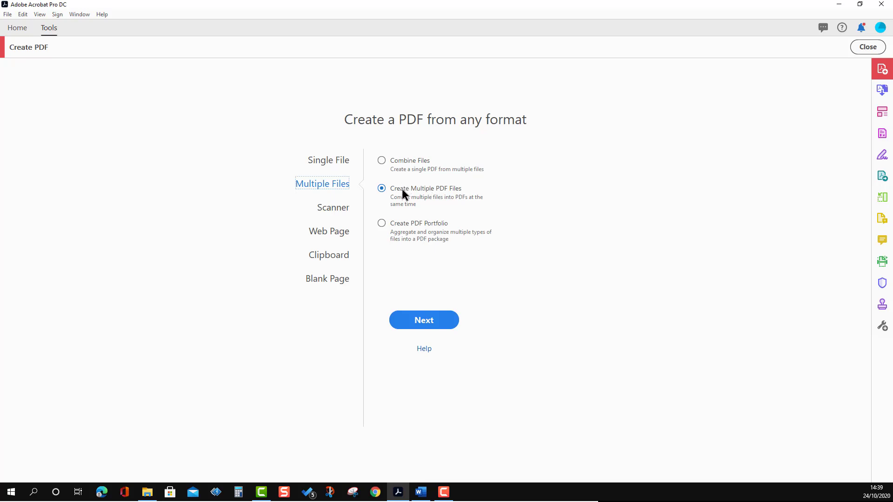
pyautogui.click(449, 319)
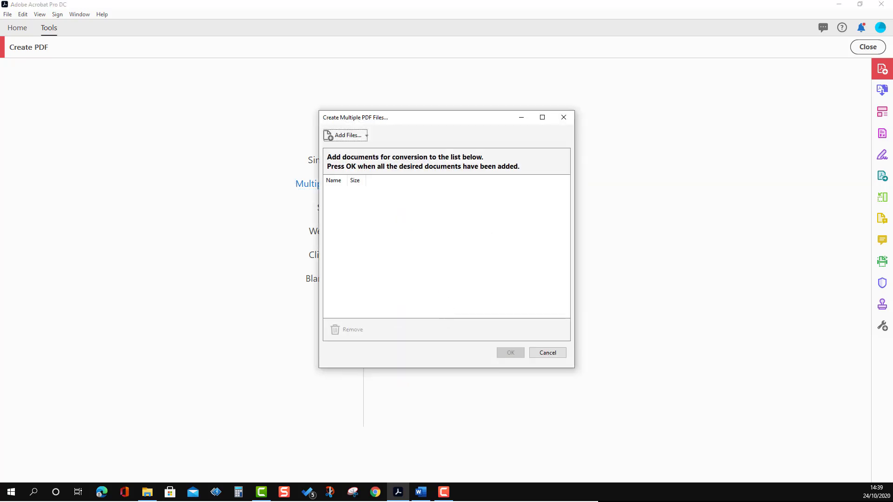
# Add Example.docx and New Text Document.txt to the conversion list and confirm it.
pyautogui.moveTo(186, 461); pyautogui.dragTo(377, 267)
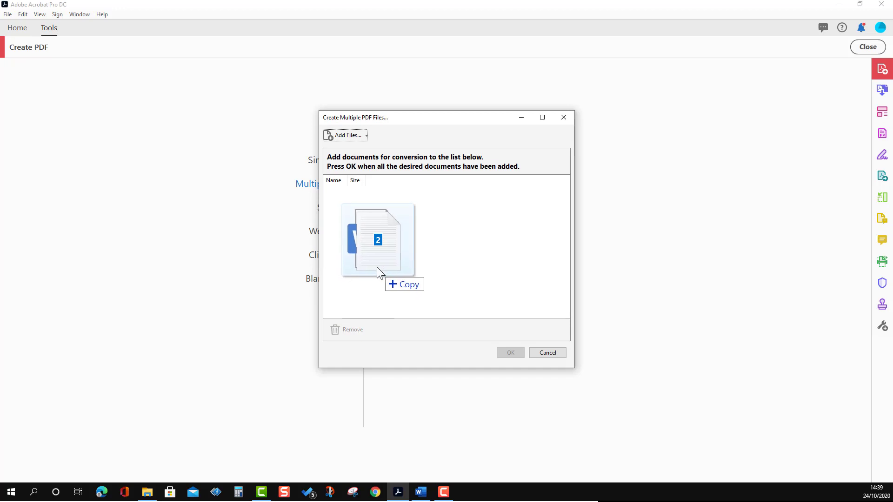
pyautogui.moveTo(377, 267); pyautogui.dragTo(377, 267)
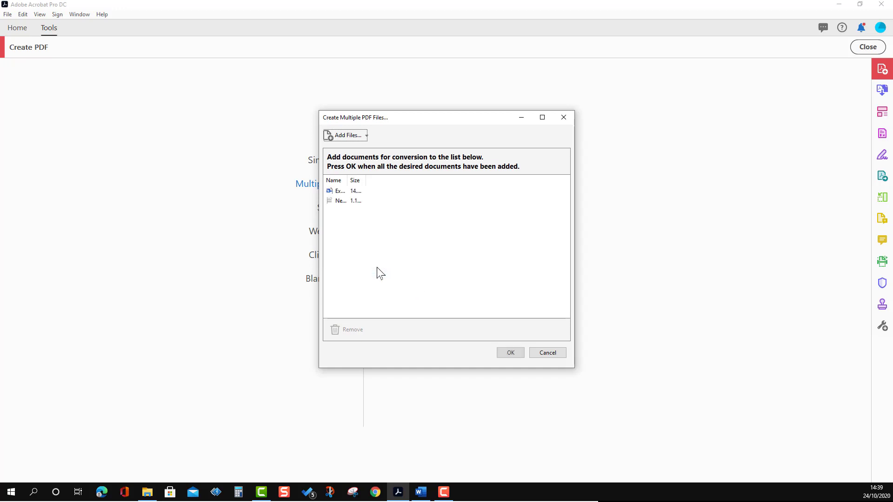
pyautogui.moveTo(350, 180); pyautogui.dragTo(488, 179)
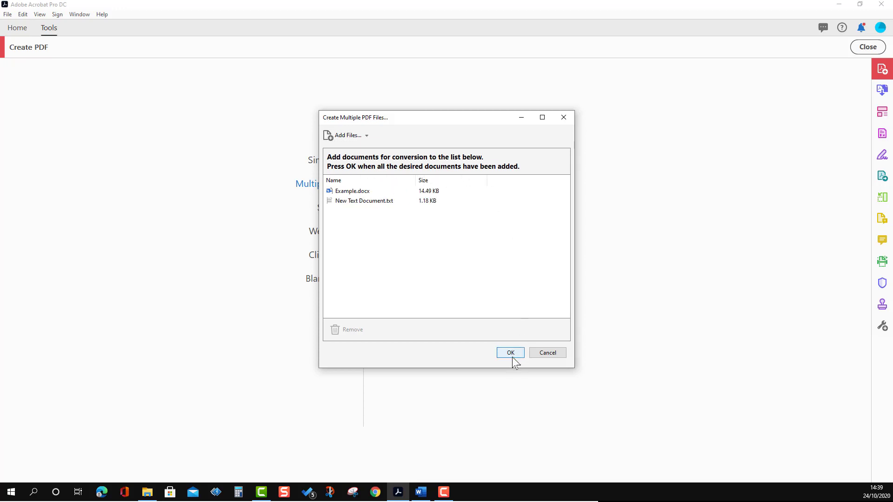
pyautogui.click(374, 204)
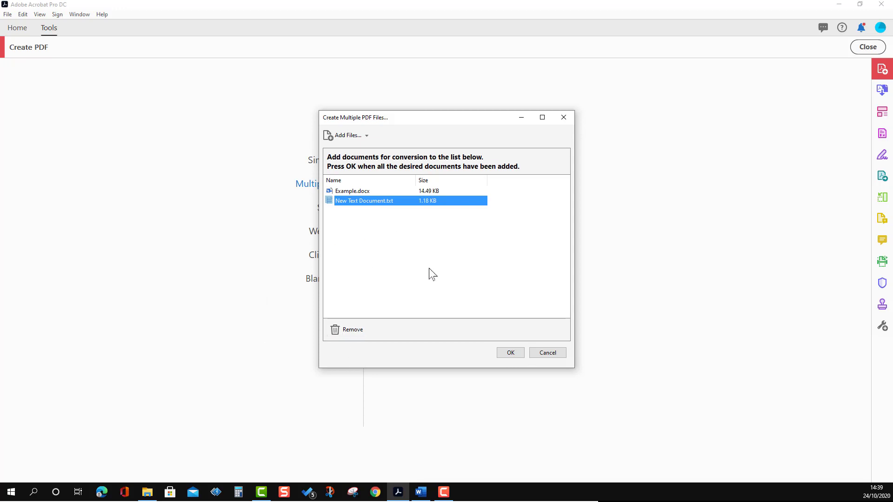
pyautogui.click(508, 356)
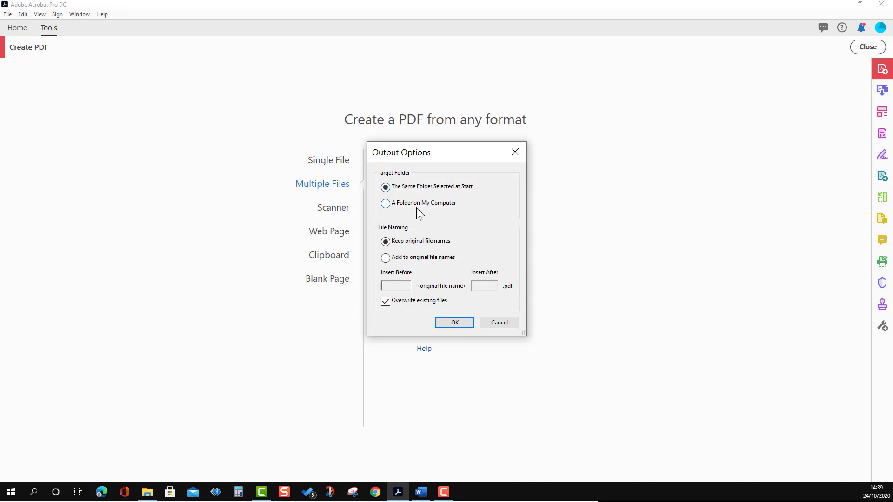
# Output the PDFs to the original folder, prefixing names with 'SL' and appending 'Convert'.
pyautogui.click(385, 203)
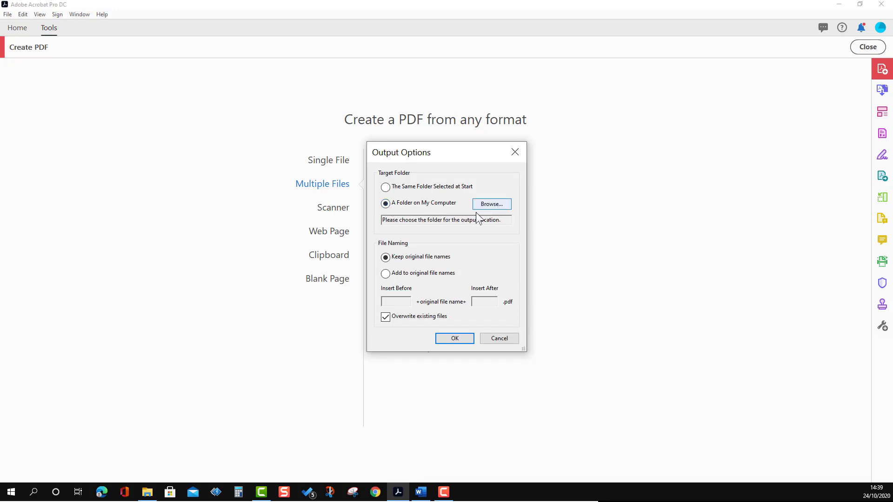
pyautogui.click(401, 191)
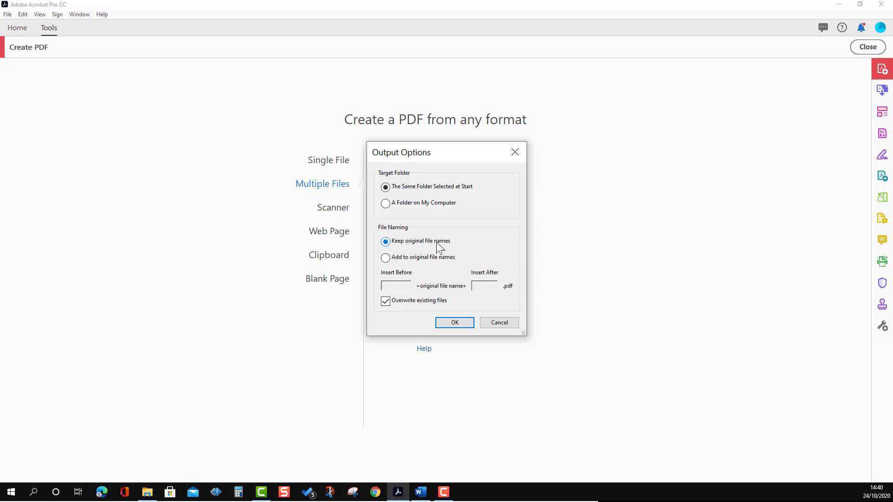
pyautogui.click(415, 260)
pyautogui.click(396, 287)
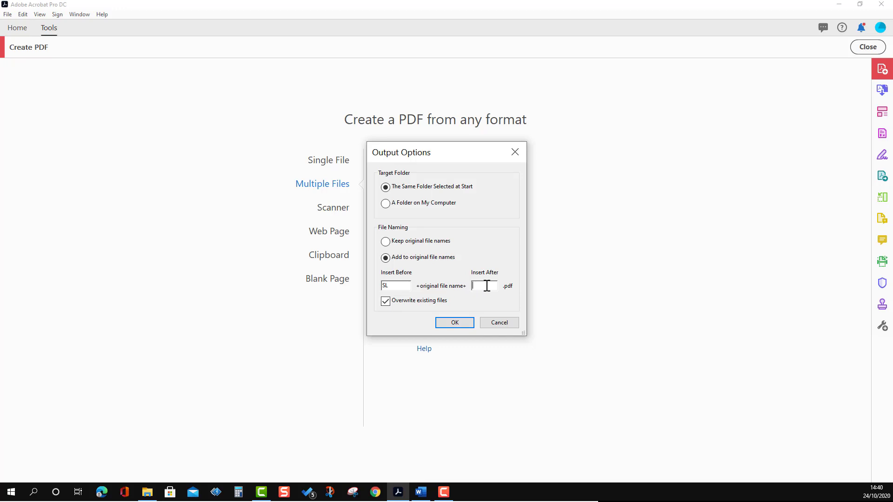
pyautogui.click(487, 286)
pyautogui.write('Convert')
pyautogui.click(458, 328)
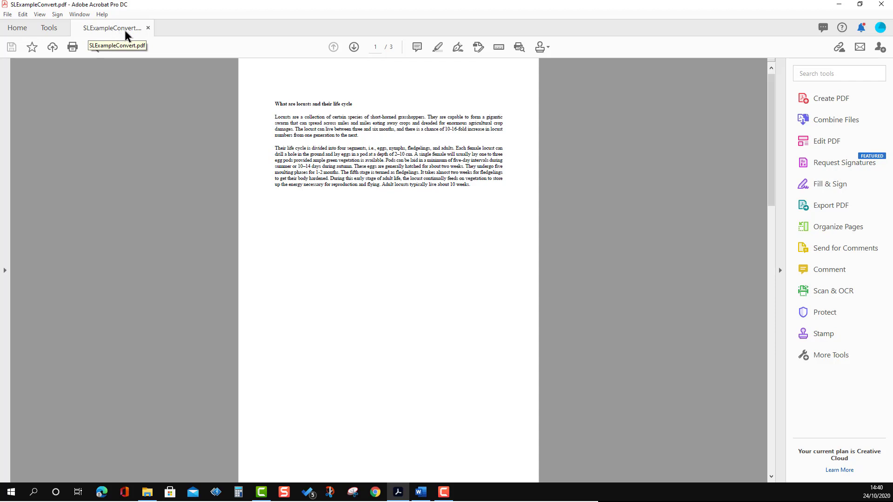
# Close the SLNew Text DocumentConvert and SLExampleConvert PDFs.
pyautogui.moveTo(292, 456)
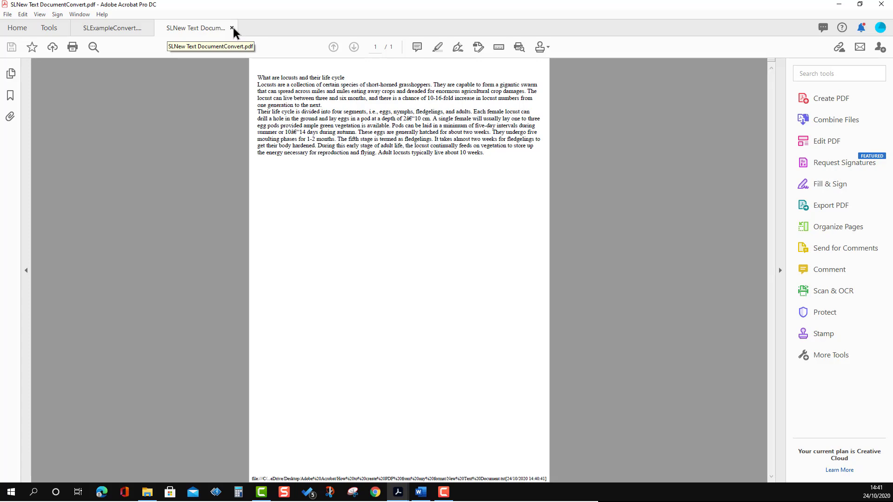
pyautogui.click(231, 28)
pyautogui.click(148, 28)
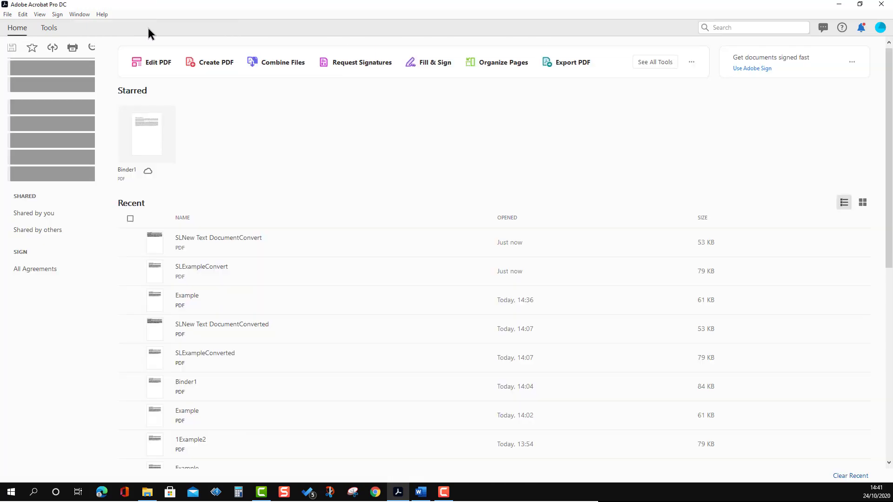
pyautogui.click(54, 27)
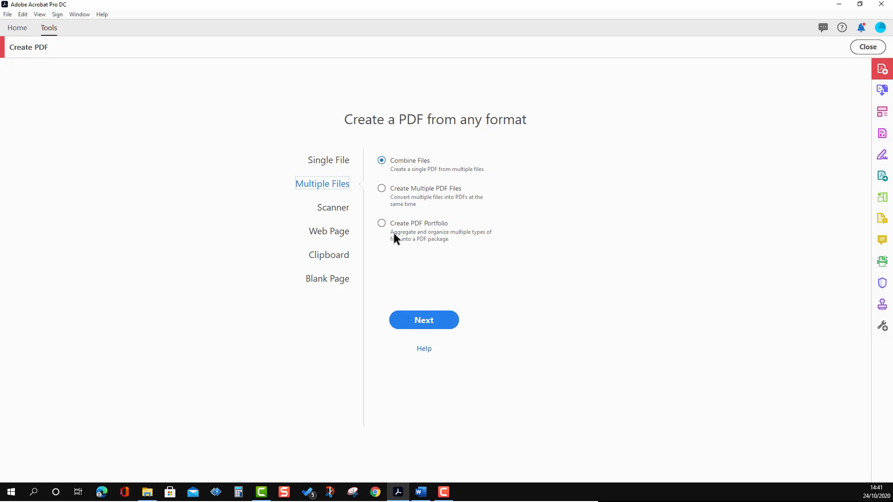
# Select the Create PDF Portfolio option under Multiple Files.
pyautogui.click(381, 223)
# Build Portfolio1.pdf from Example.docx, Example.pdf and New Text Document.txt.
pyautogui.click(417, 325)
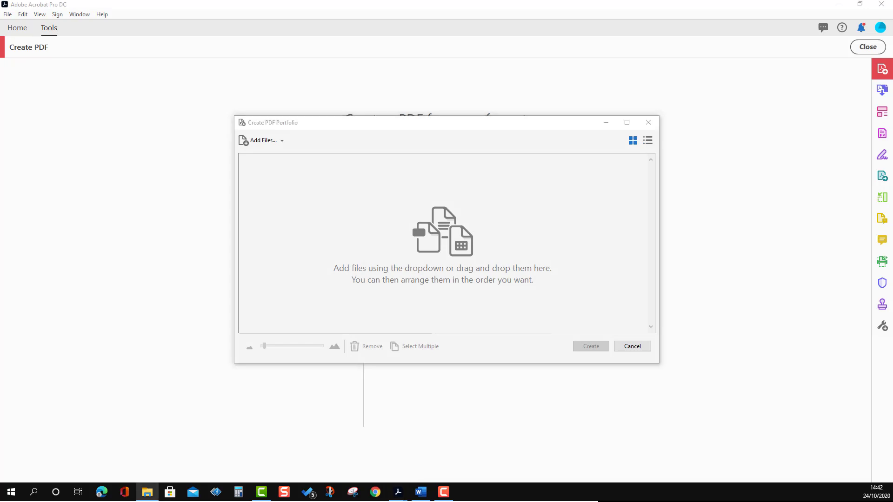
pyautogui.moveTo(159, 362); pyautogui.dragTo(408, 271)
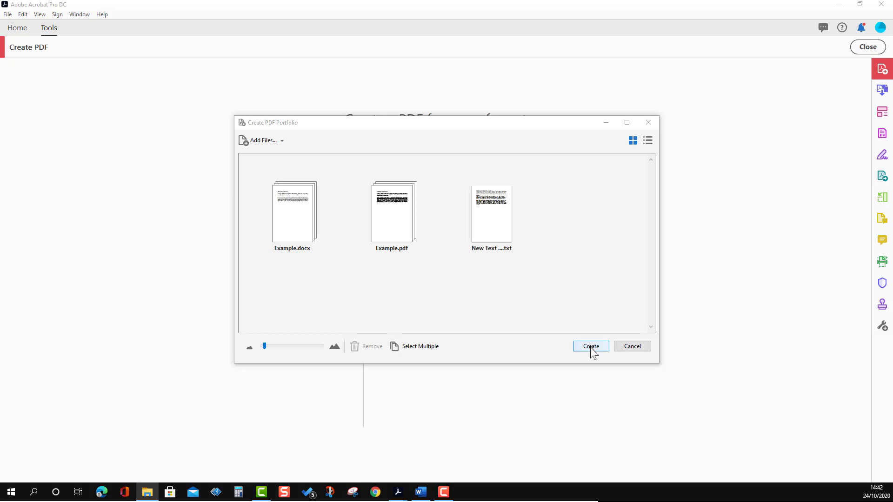
pyautogui.click(278, 229)
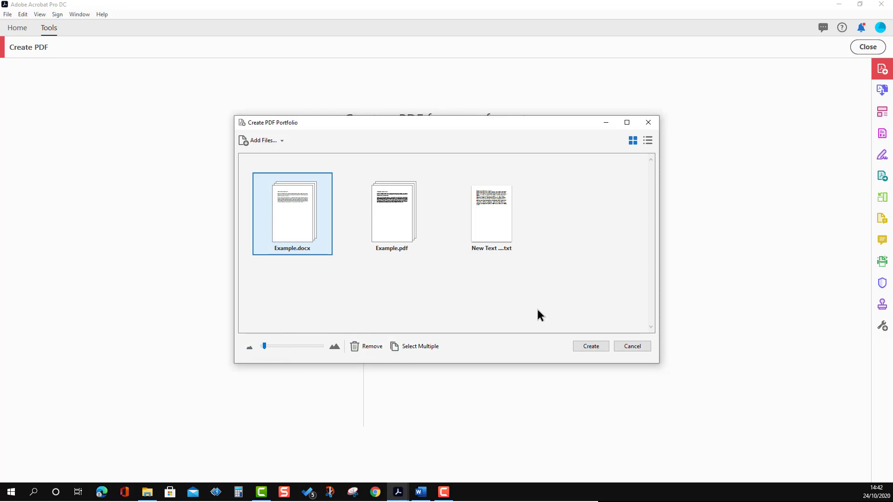
pyautogui.click(587, 347)
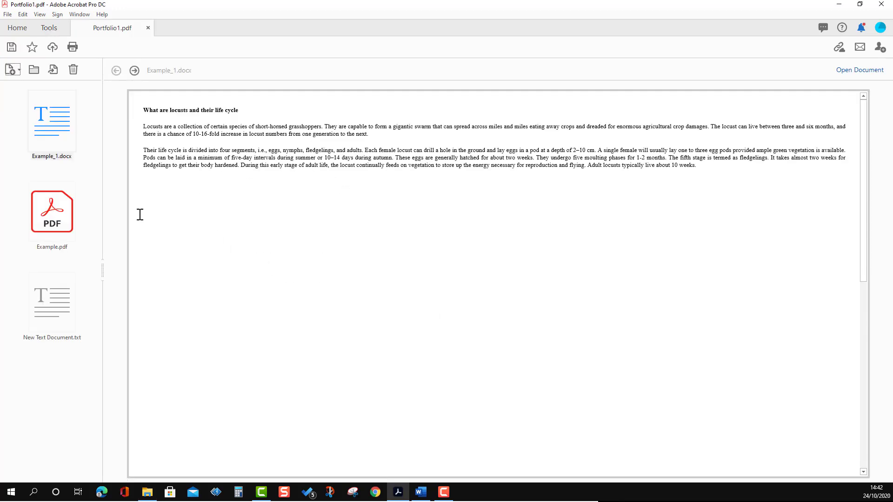
# Preview Example_1.docx, Example.pdf and New Text Document.txt in turn, ending back on Example_1.docx.
pyautogui.moveTo(63, 138)
pyautogui.click(66, 129)
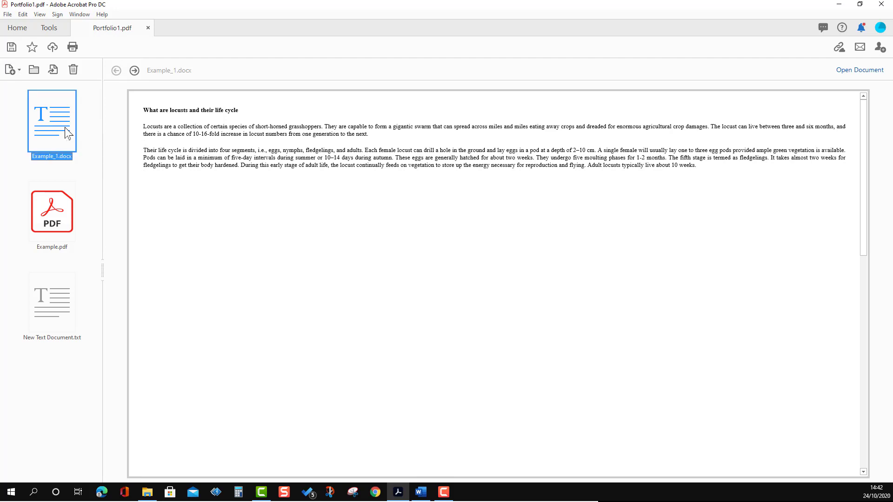
pyautogui.click(54, 210)
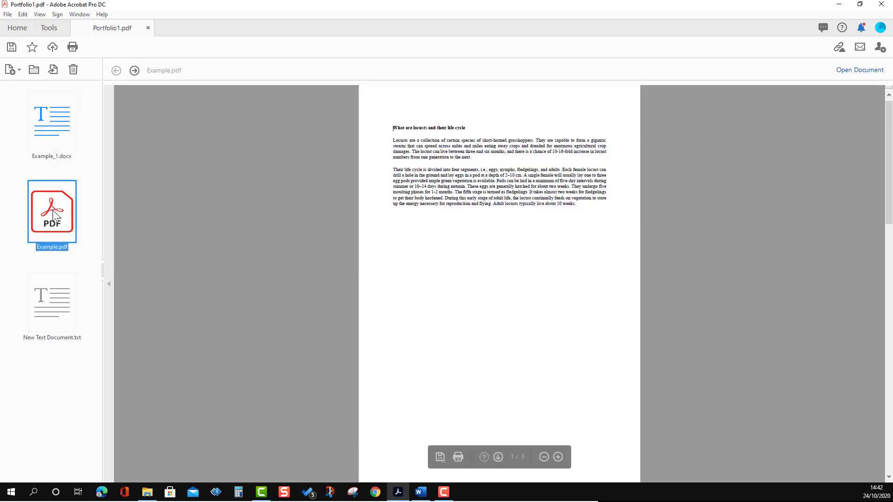
pyautogui.click(48, 288)
pyautogui.click(61, 145)
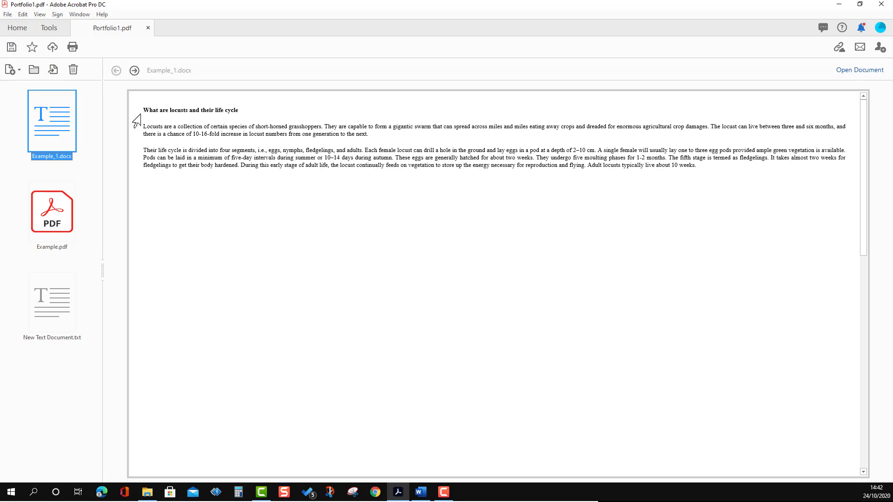
# Close Portfolio1.pdf without saving and choose Web Page in the Create PDF tool.
pyautogui.click(148, 28)
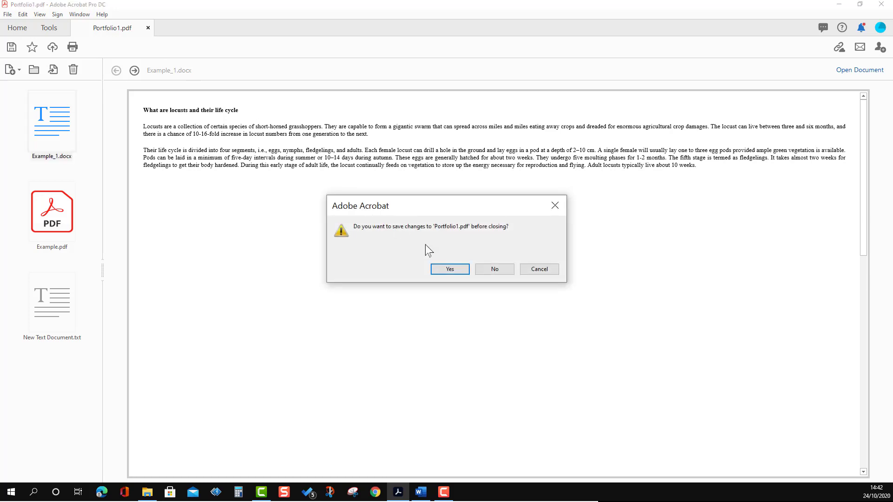
pyautogui.click(497, 273)
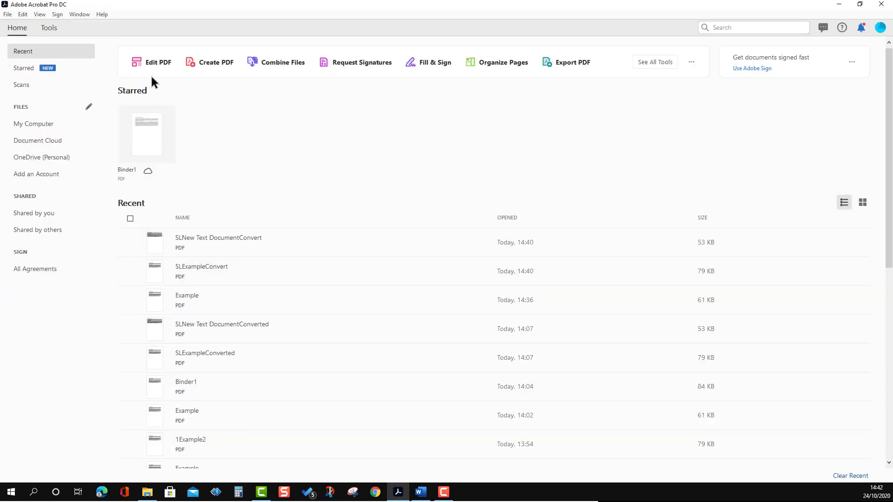
pyautogui.click(49, 29)
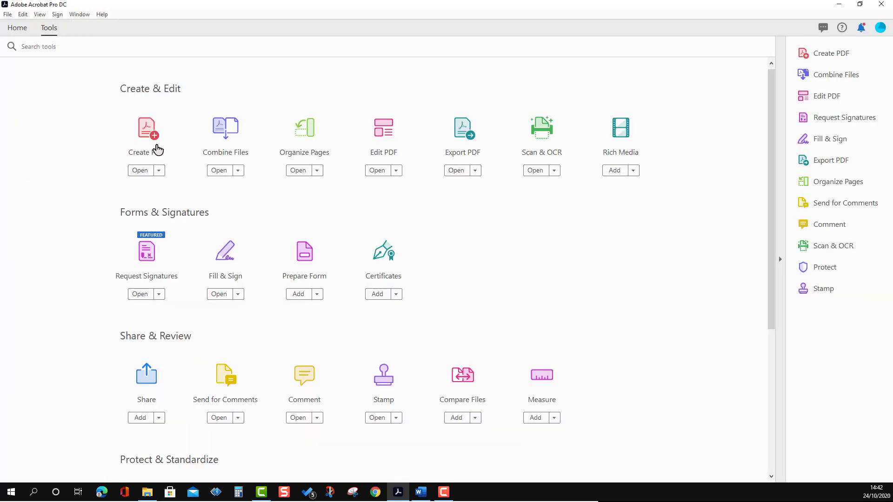
pyautogui.click(146, 135)
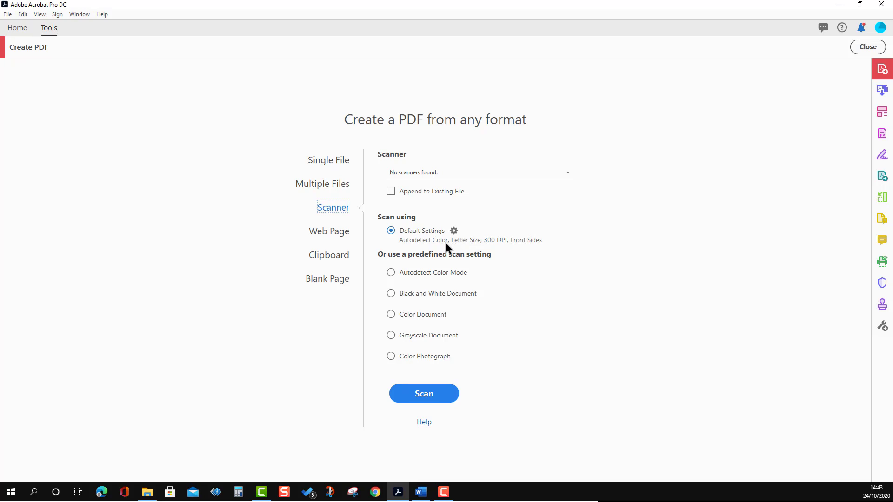
pyautogui.click(328, 231)
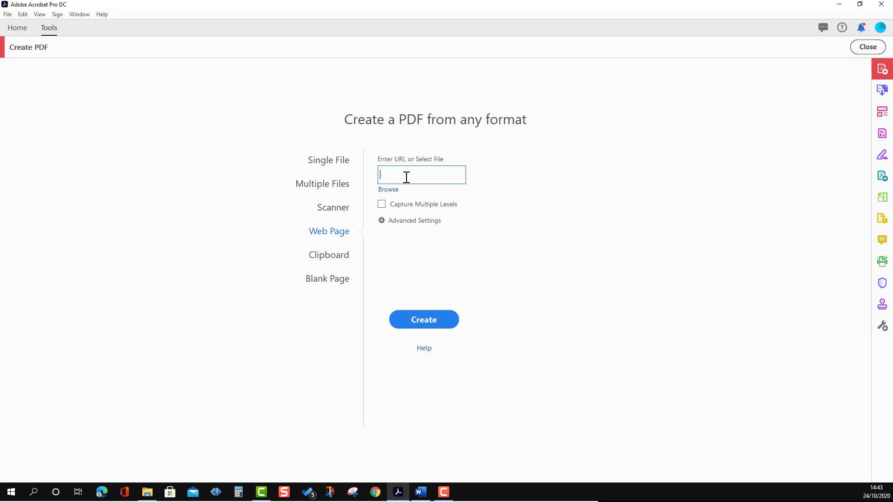
# Convert the pasted Observer Voice article URL to PDF after reviewing Page Layout settings.
pyautogui.hotkey('ctrl', 'v')
pyautogui.click(413, 222)
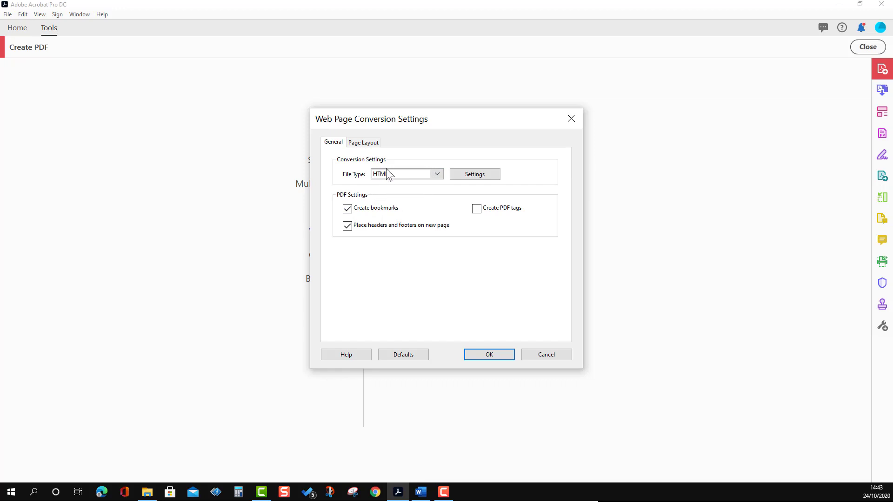
pyautogui.click(372, 148)
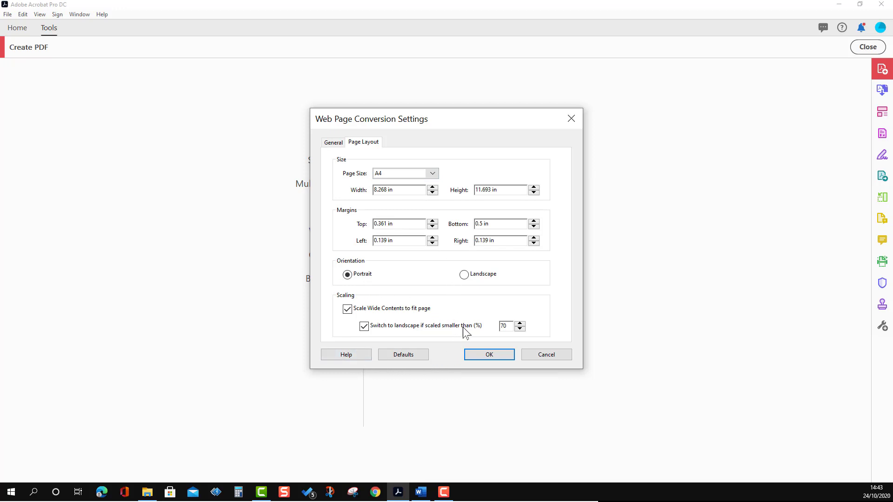
pyautogui.click(489, 355)
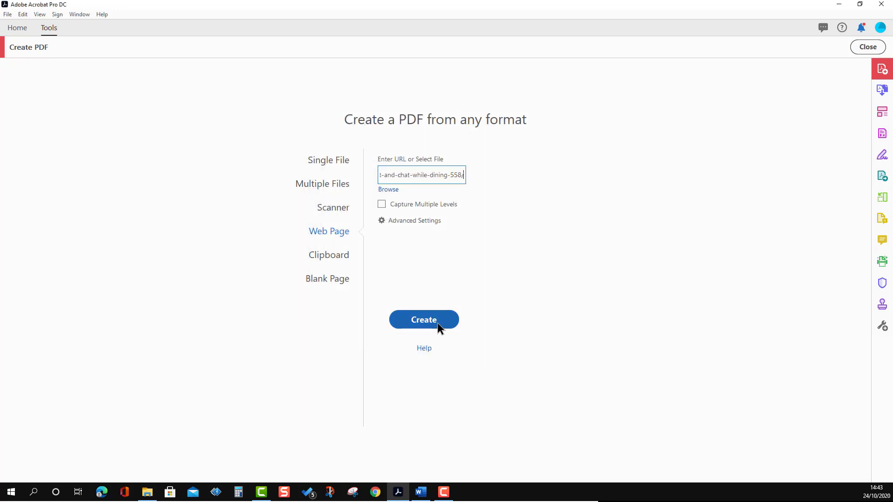
pyautogui.click(437, 322)
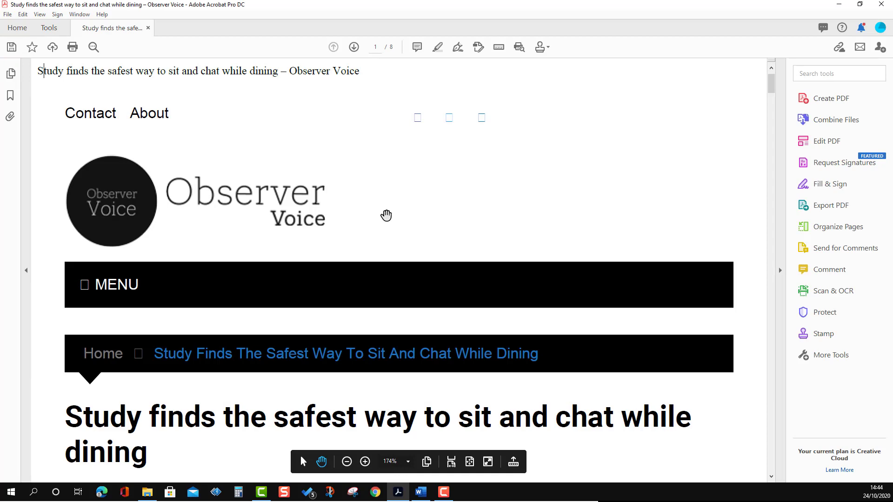
# Zoom out and page through the web-page PDF to its second page.
pyautogui.hotkey('ctrl', '-')
pyautogui.hotkey('ctrl', '-')
pyautogui.hotkey('ctrl', '-')
pyautogui.hotkey('ctrl', '-')
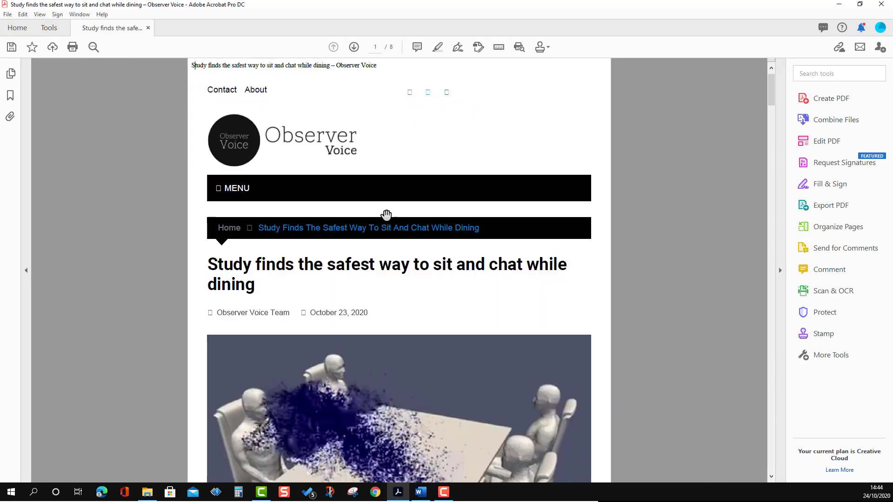
pyautogui.scroll(-20, 386, 217)
pyautogui.scroll(-3, 386, 221)
pyautogui.scroll(20, 386, 219)
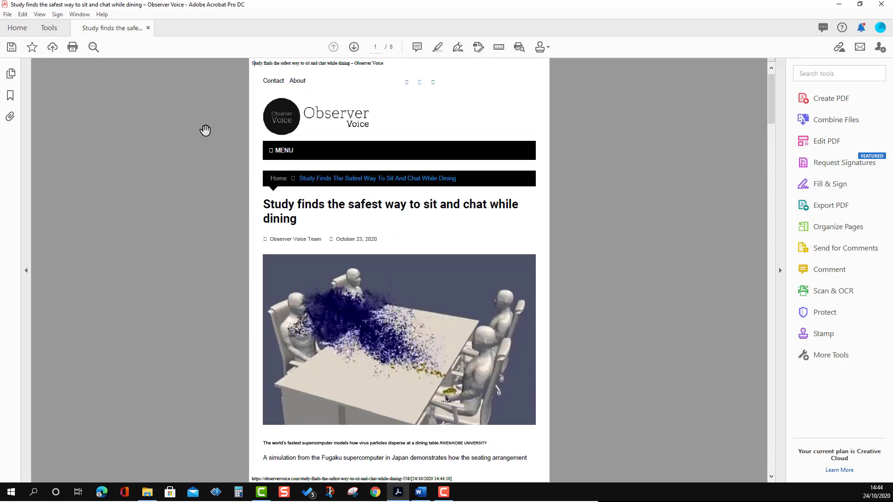
pyautogui.press('Right')
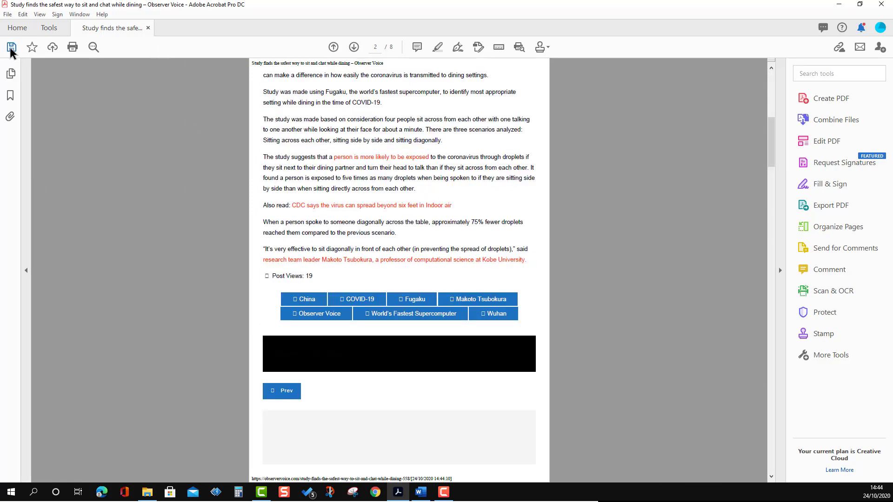
# Close the web-page PDF without saving and return to Tools.
pyautogui.click(149, 28)
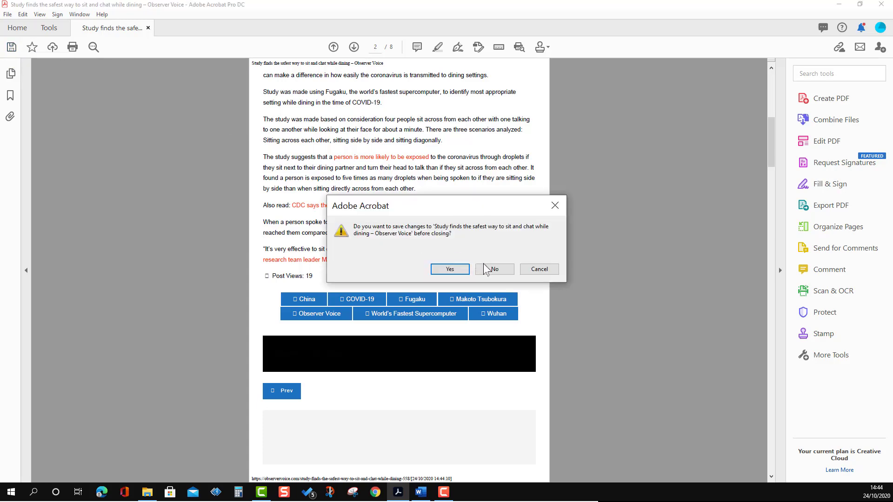
pyautogui.click(489, 268)
pyautogui.click(54, 27)
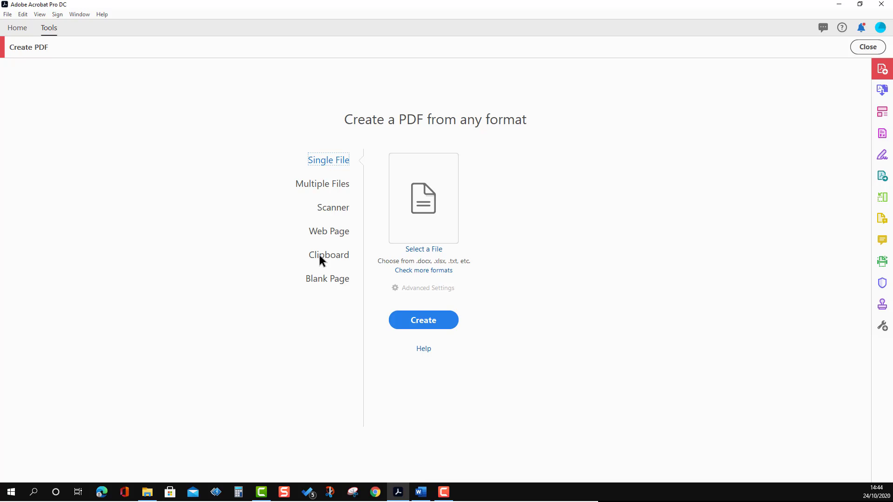
# Copy the locust heading and both paragraphs from Example.docx, then minimize Word.
pyautogui.click(421, 493)
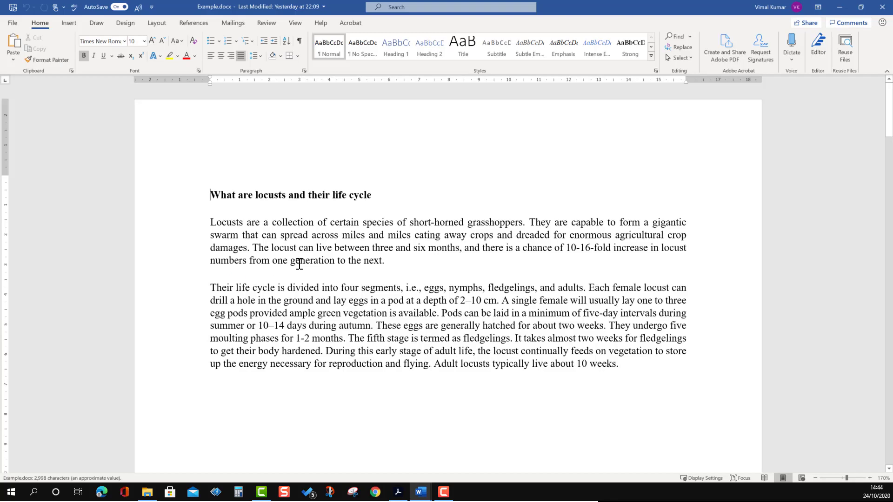
pyautogui.moveTo(211, 196); pyautogui.dragTo(611, 358)
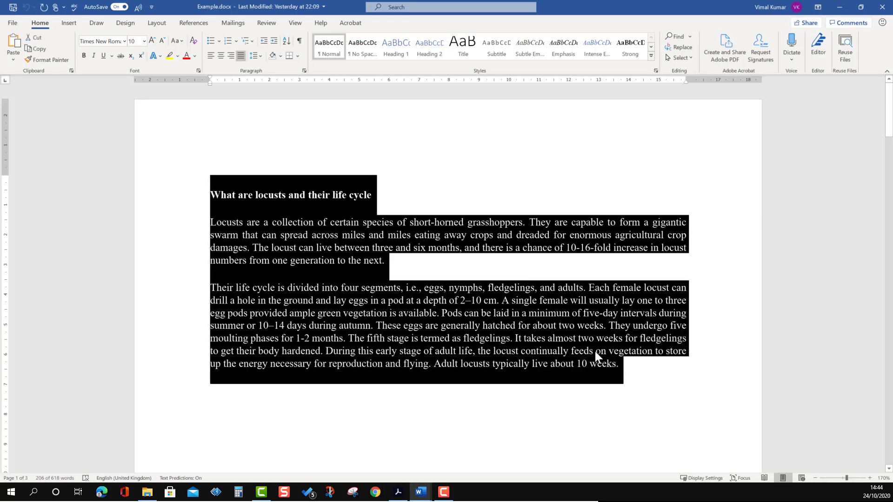
pyautogui.rightClick(595, 351)
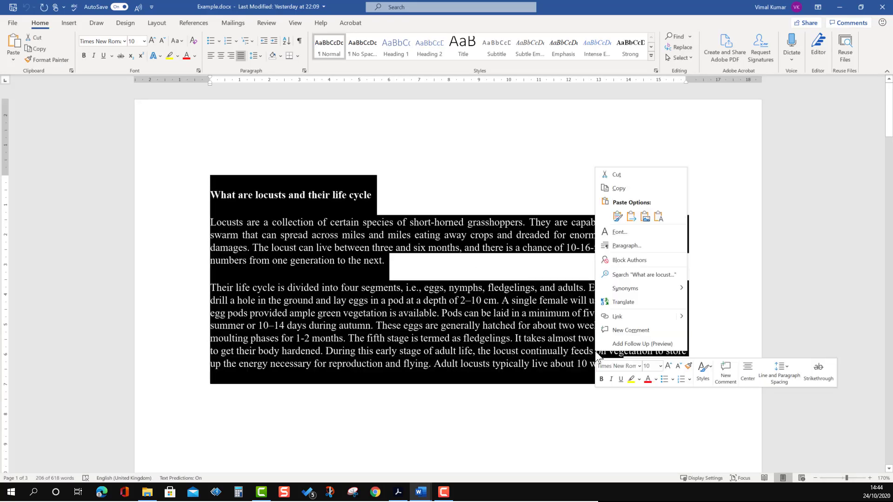
pyautogui.click(623, 190)
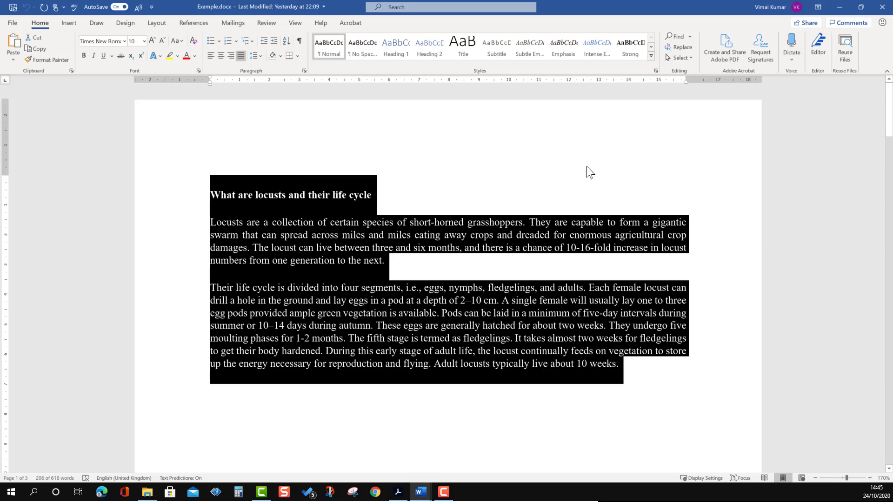
pyautogui.click(839, 8)
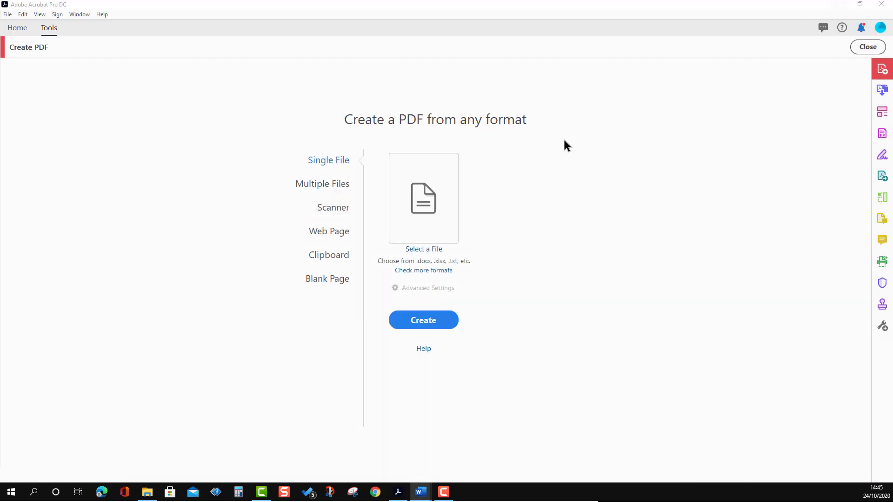
# Create Untitled.pdf from the clipboard's locust text and test-select its heading and first paragraph.
pyautogui.click(327, 257)
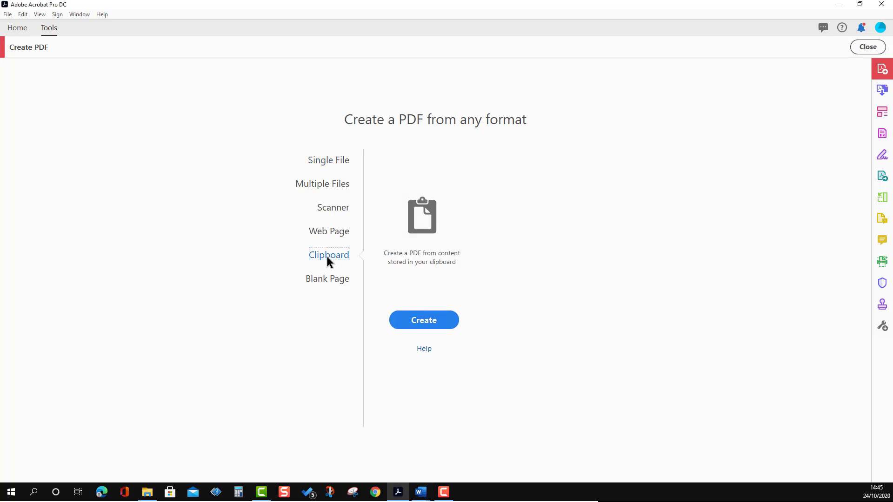
pyautogui.click(432, 325)
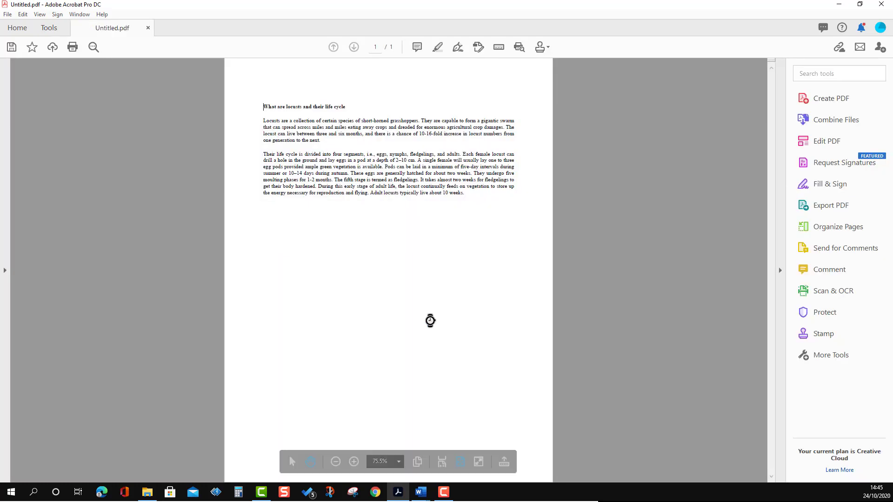
pyautogui.keyDown('ctrl'); pyautogui.scroll(3, 313, 179); pyautogui.keyUp('ctrl')
pyautogui.scroll(4, 415, 253)
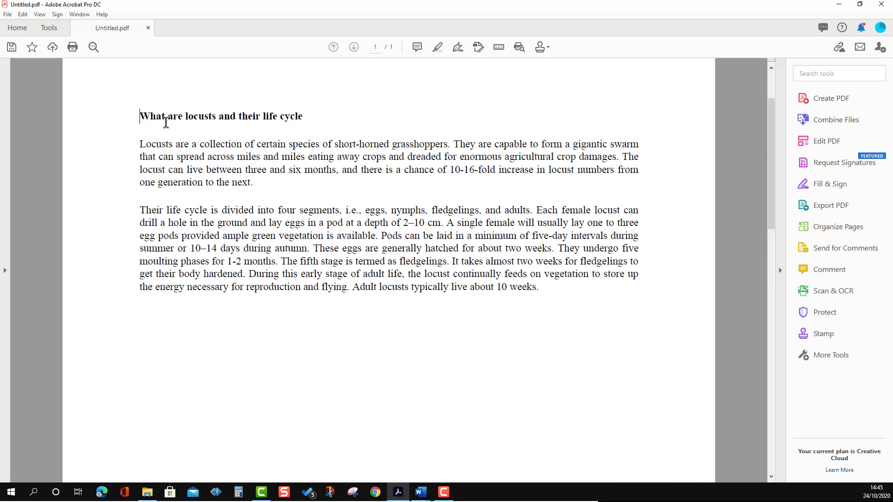
pyautogui.moveTo(141, 115); pyautogui.dragTo(407, 192)
pyautogui.click(375, 194)
# Close Untitled.pdf without saving and reopen the Create PDF tool.
pyautogui.click(148, 28)
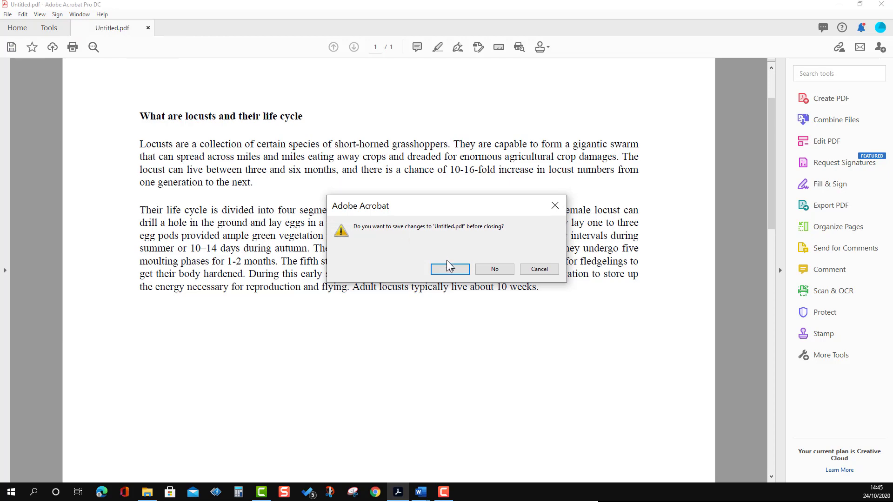
pyautogui.click(495, 270)
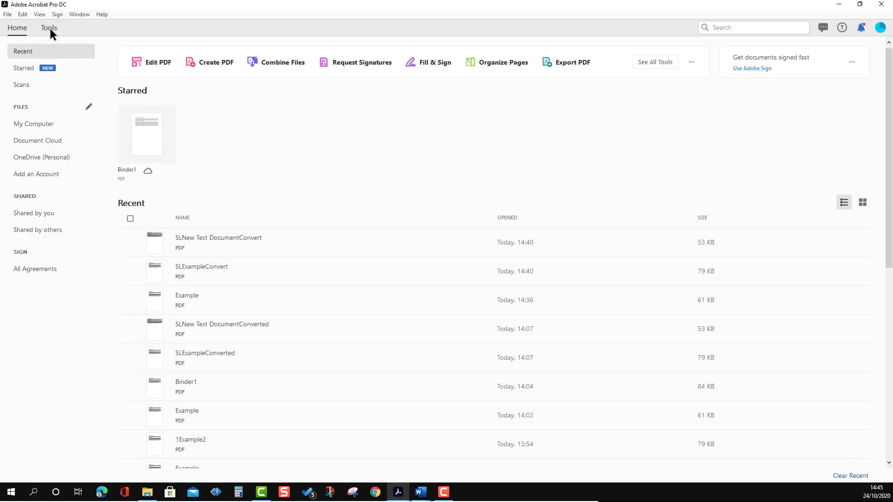
pyautogui.click(49, 28)
pyautogui.click(146, 128)
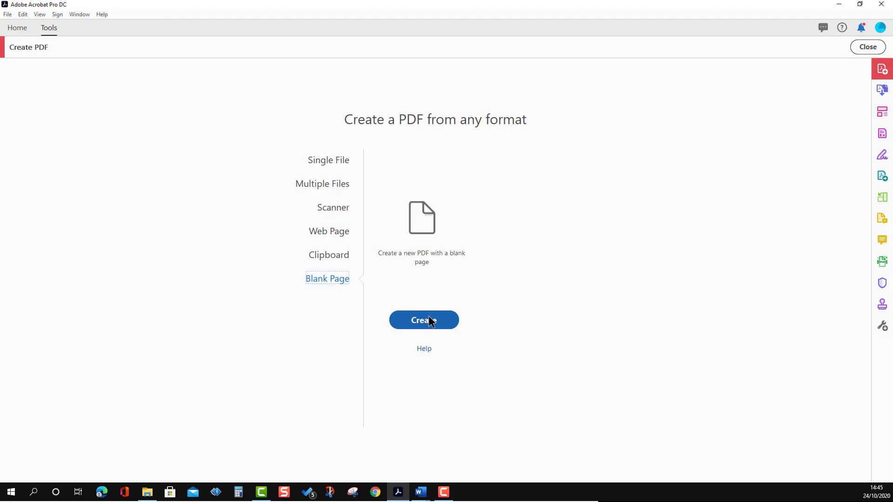
# Create a blank PDF page and choose Add Text from its right-click menu.
pyautogui.click(430, 319)
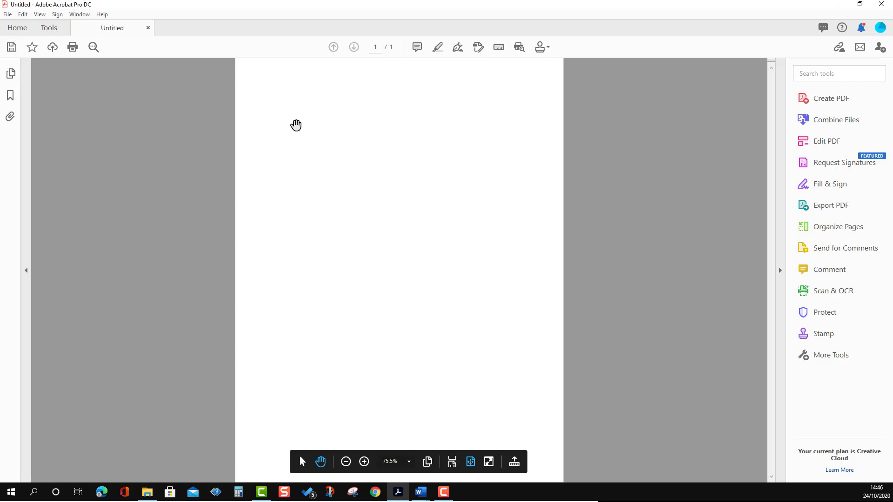
pyautogui.rightClick(296, 126)
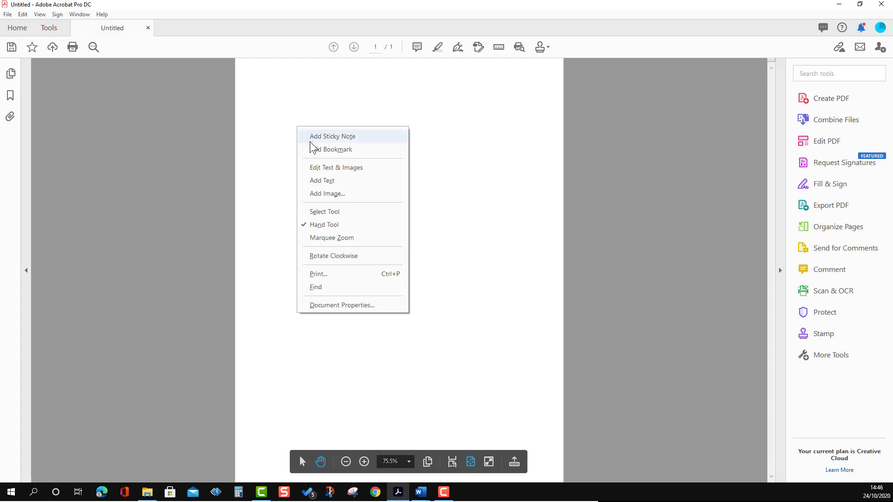
pyautogui.click(327, 184)
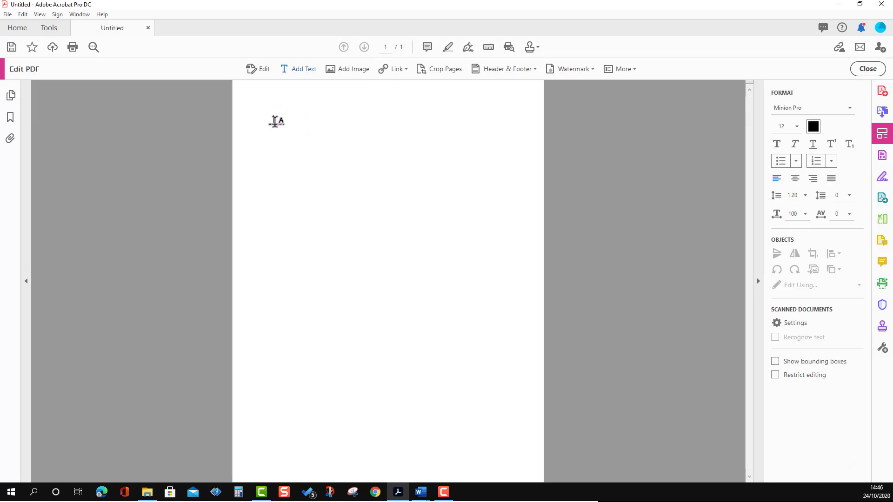
# Add the line "Book is great friend." near the top of the page.
pyautogui.click(275, 121)
pyautogui.write('Good is great friend.')
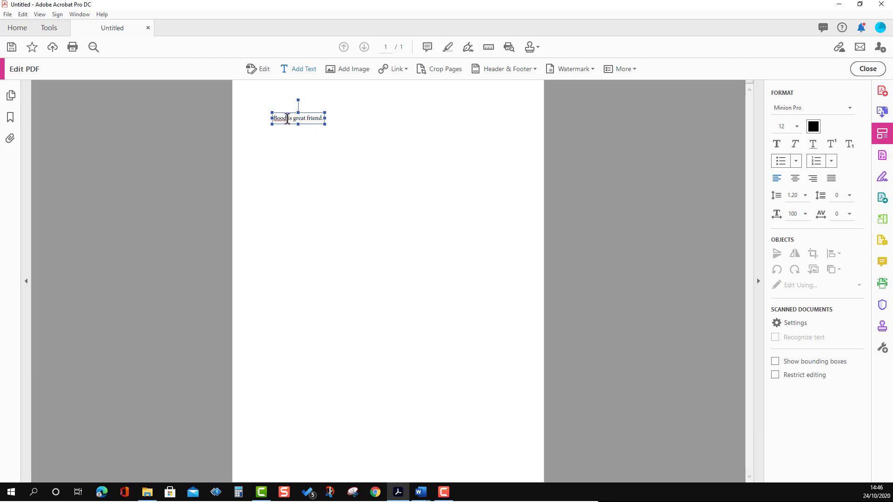
pyautogui.press('BackSpace')
pyautogui.write('k')
pyautogui.click(358, 155)
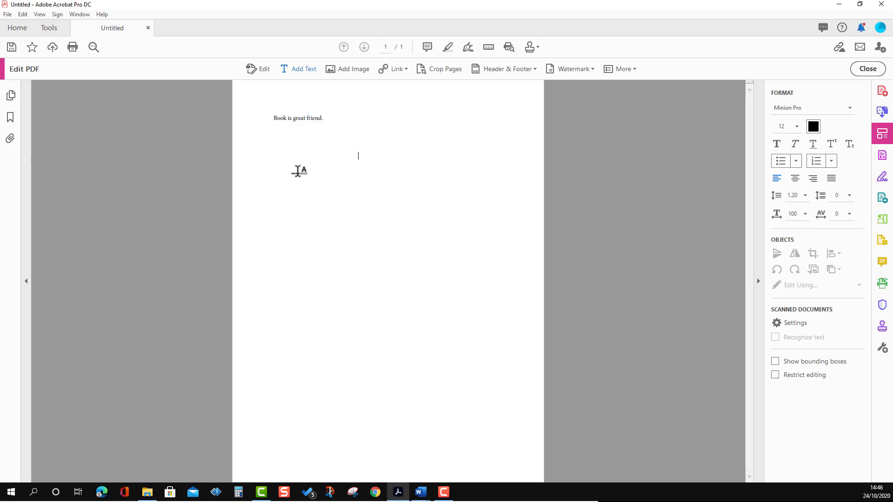
# Zoom in and highlight "Book is great friend." in yellow with the Highlight tool.
pyautogui.hotkey('ctrl', '=')
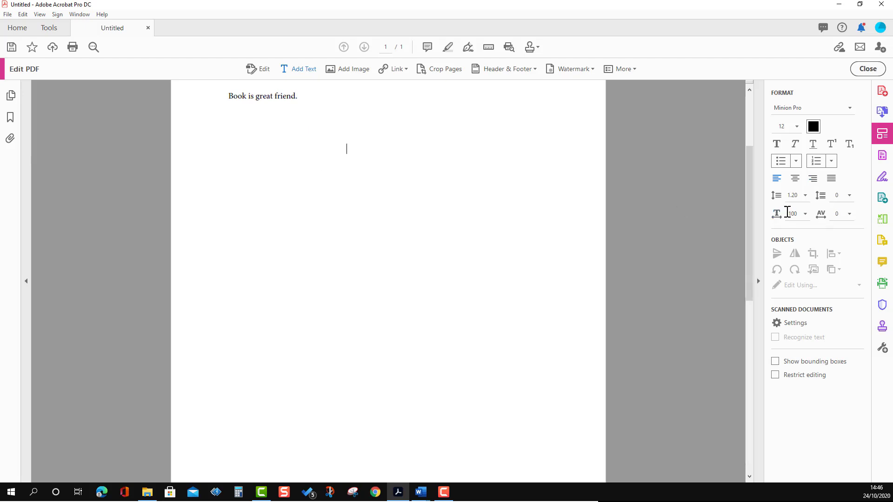
pyautogui.scroll(1, 307, 122)
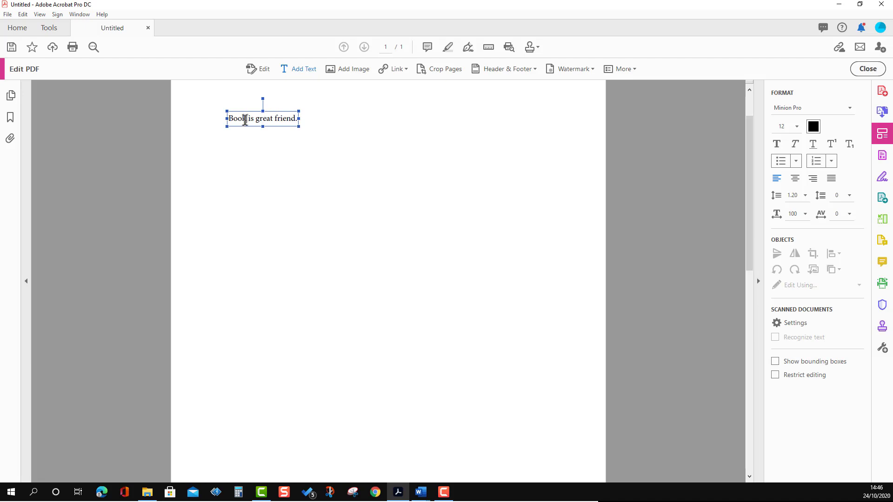
pyautogui.moveTo(228, 118); pyautogui.dragTo(295, 120)
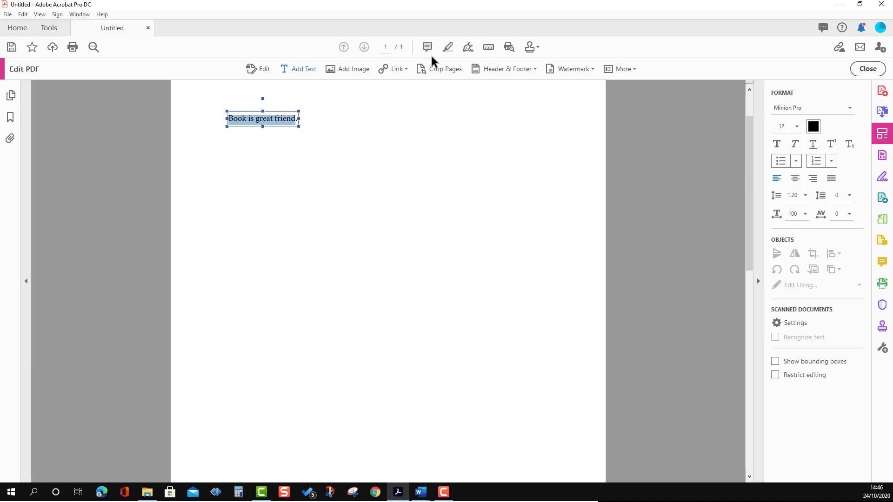
pyautogui.click(447, 47)
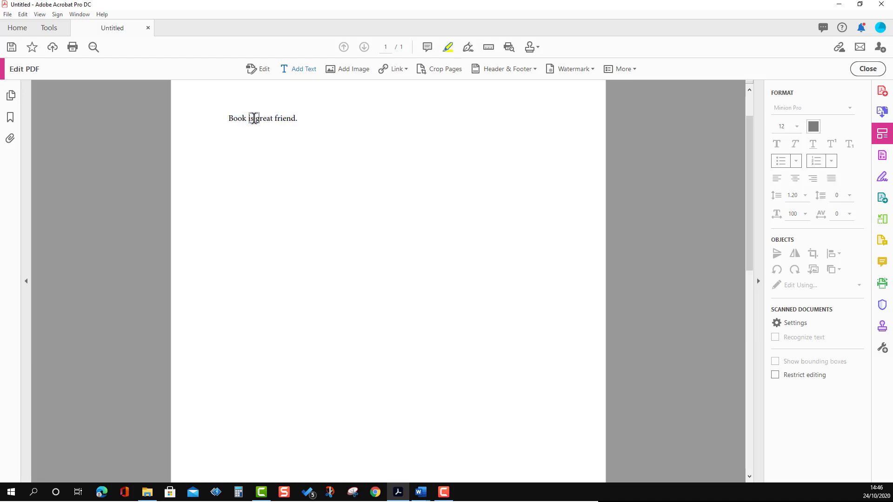
pyautogui.moveTo(231, 118); pyautogui.dragTo(310, 134)
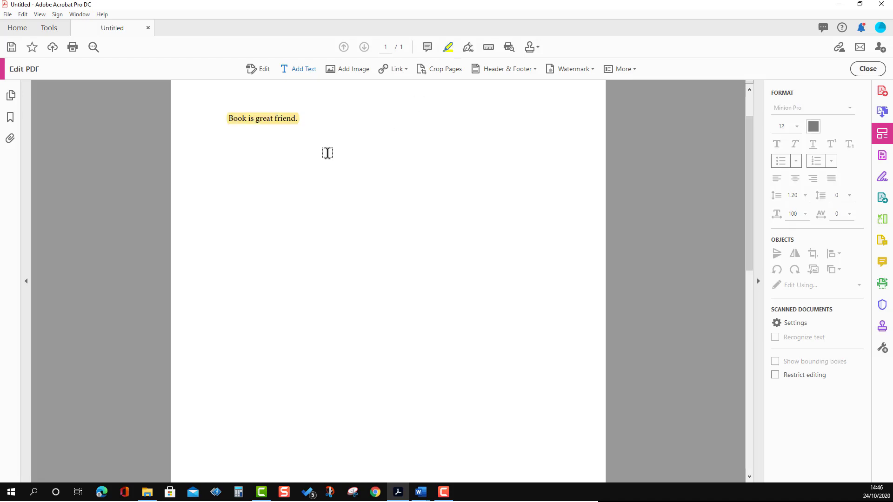
pyautogui.scroll(-1, 414, 289)
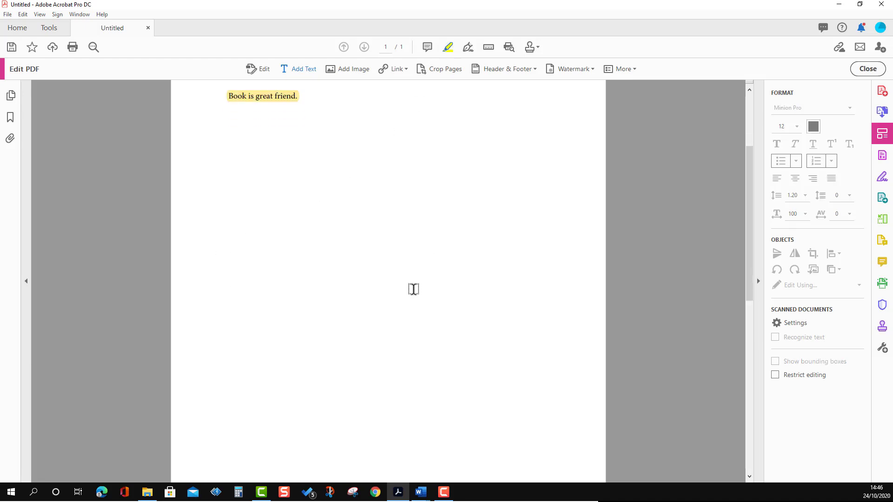